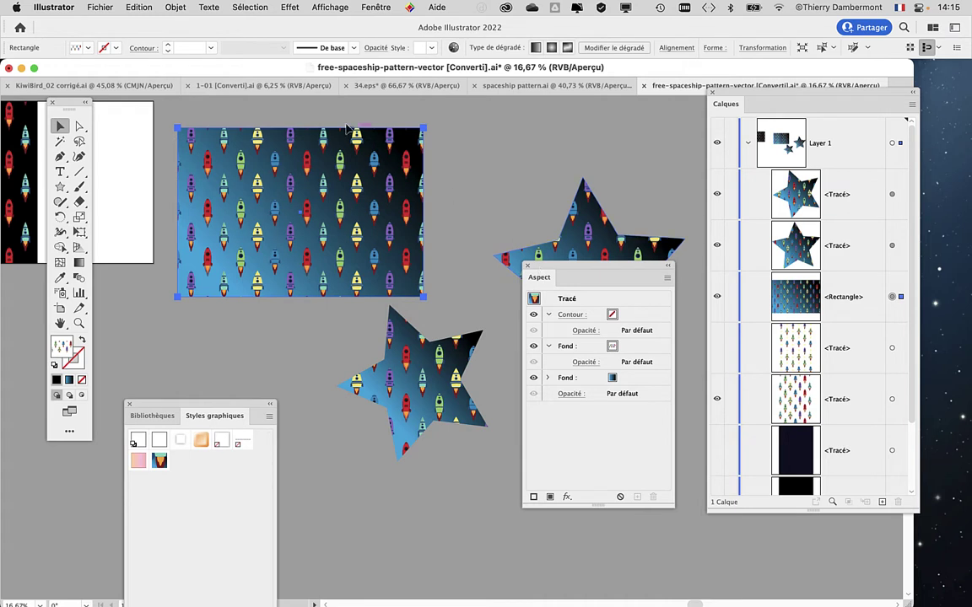
Step: Move the Appearance and Swatches panels aside, leaving the rocket pattern's repeating tile in view
{"action": "mouse_move", "coordinate": [559, 268]}
{"action": "left_mouse_down"}
{"action": "mouse_move", "coordinate": [413, 455]}
{"action": "mouse_move", "coordinate": [332, 441]}
{"action": "left_mouse_up"}
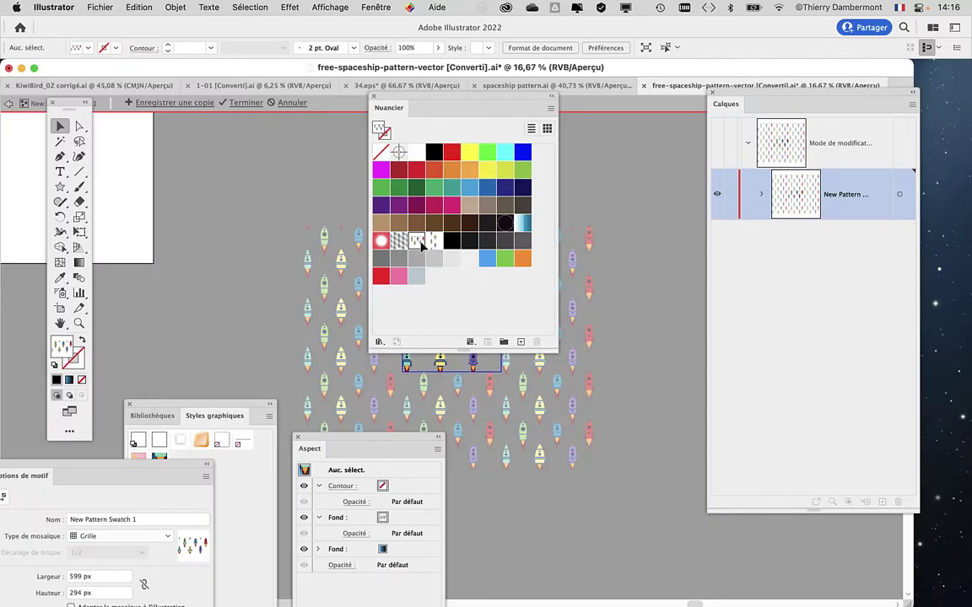
{"action": "left_click_drag", "start_coordinate": [424, 100], "coordinate": [674, 168]}
{"action": "key", "text": "super+plus"}
{"action": "key", "text": "super+plus"}
{"action": "key", "text": "super+plus"}
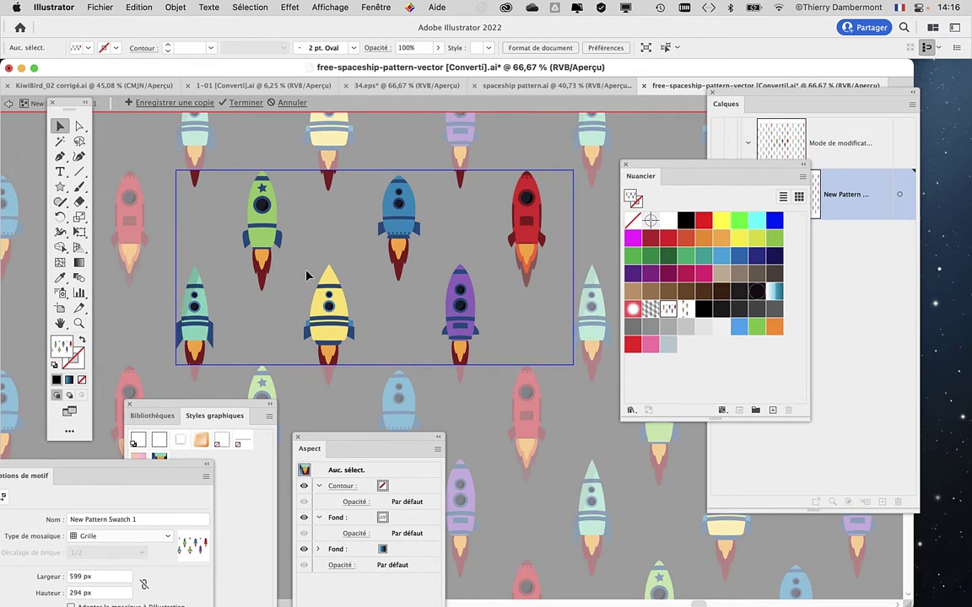
{"action": "key", "text": "super+a"}
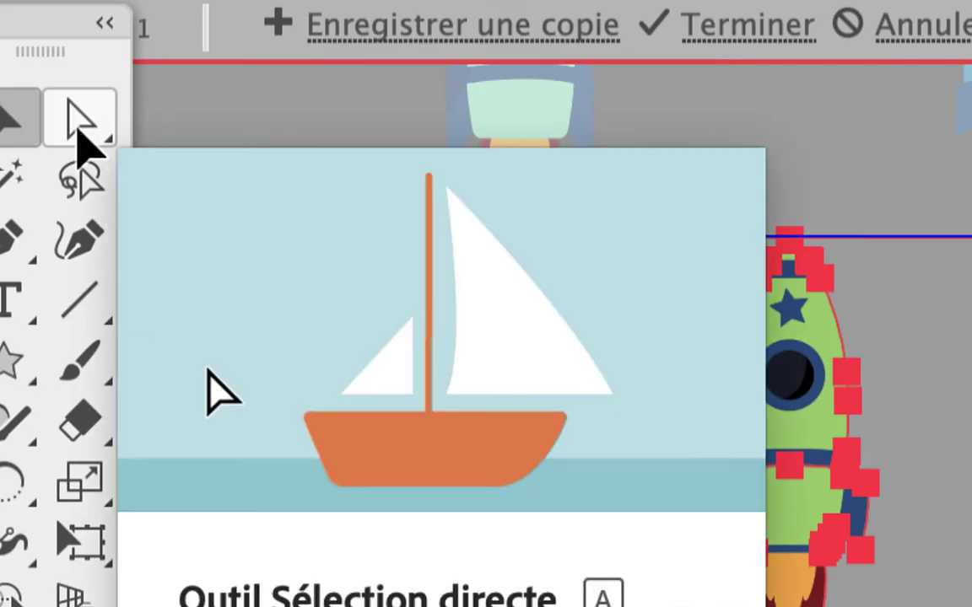
{"action": "left_click", "coordinate": [80, 128]}
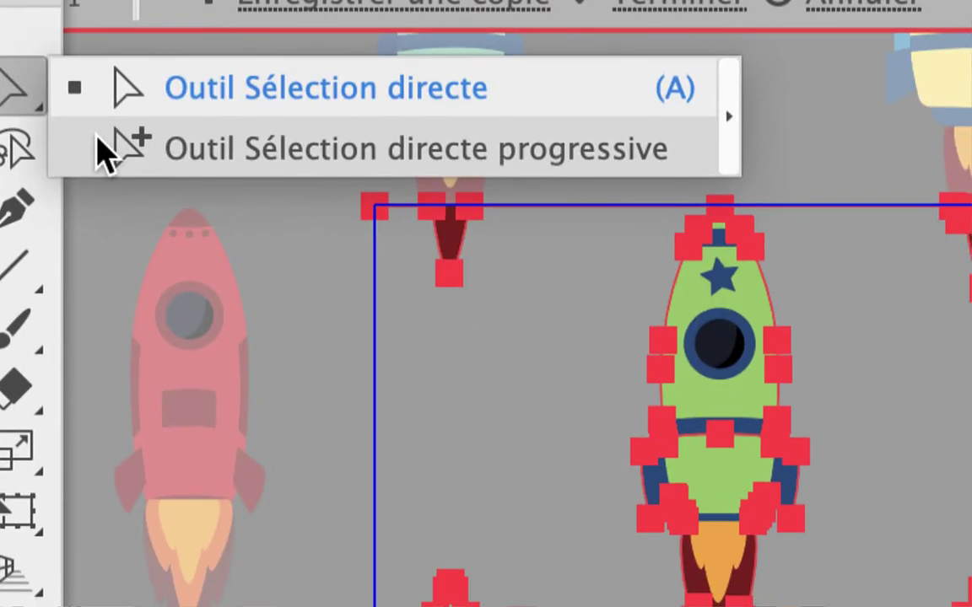
{"action": "left_click", "coordinate": [100, 161]}
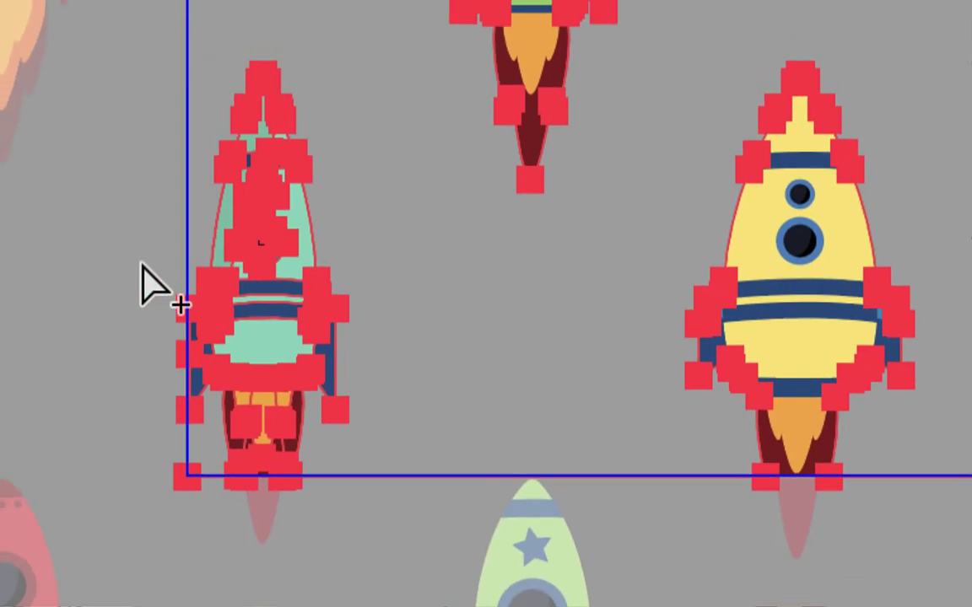
{"action": "left_click", "coordinate": [145, 257]}
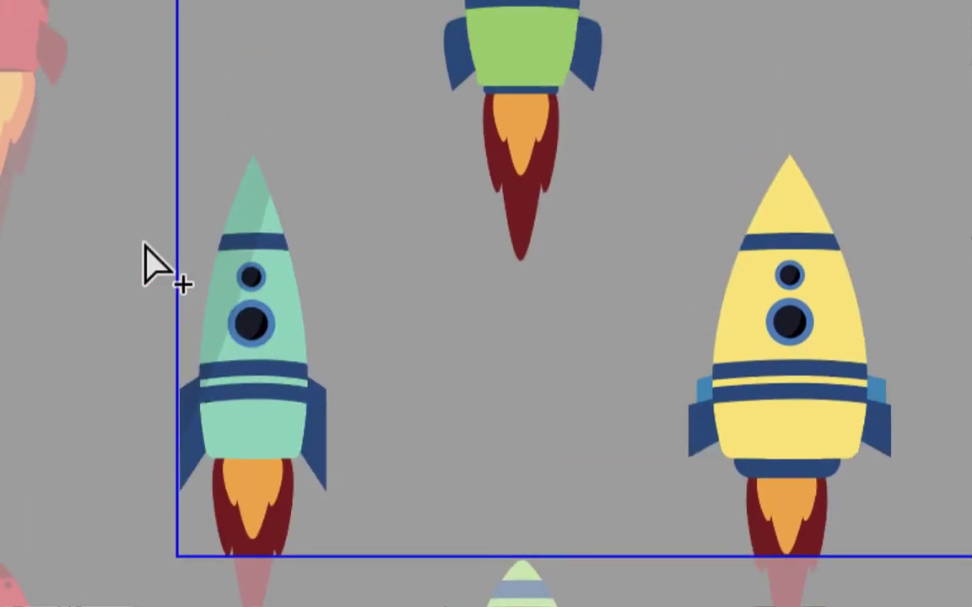
{"action": "left_click_drag", "start_coordinate": [143, 221], "coordinate": [187, 329]}
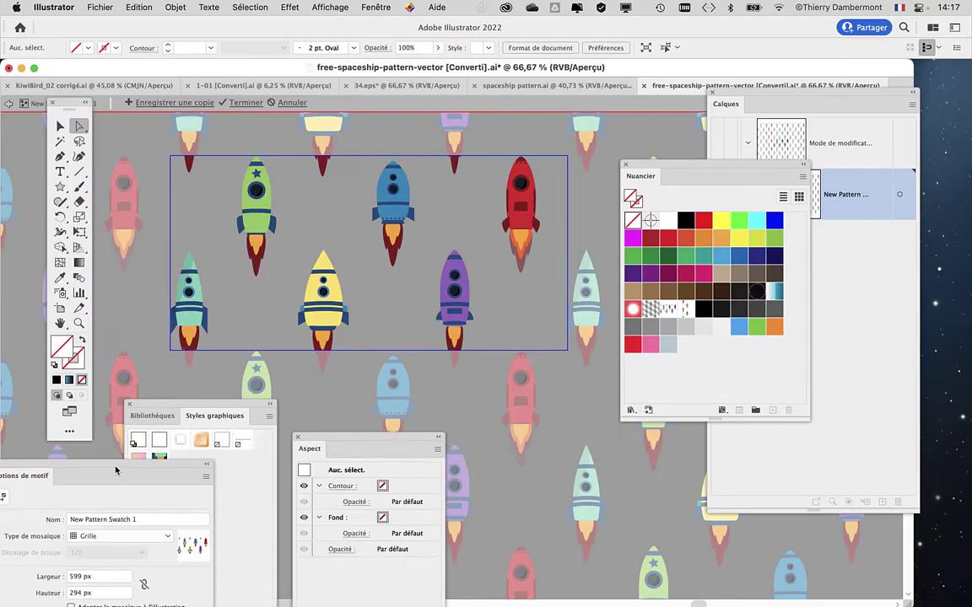
{"action": "left_click_drag", "start_coordinate": [34, 462], "coordinate": [546, 144]}
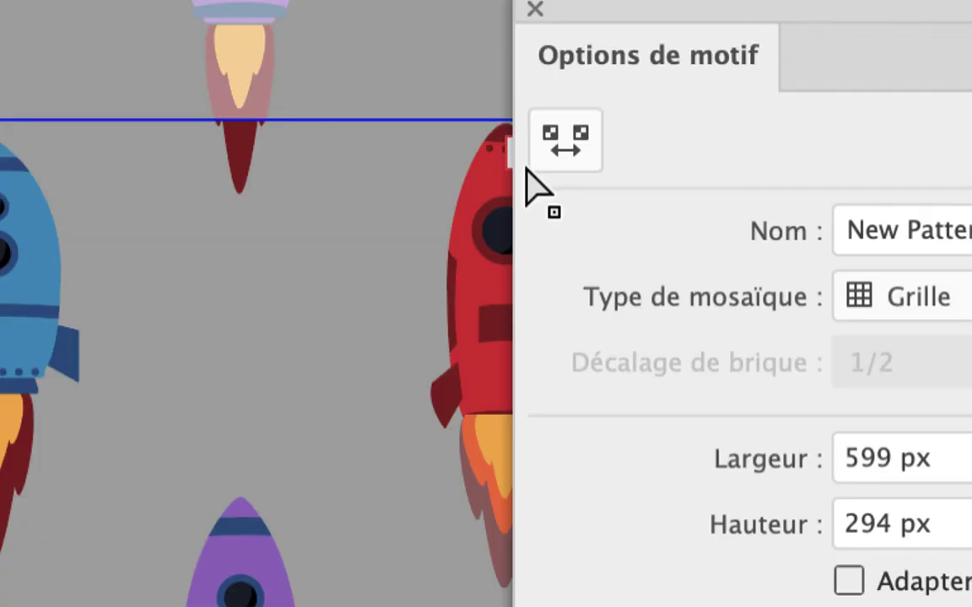
Step: Drag the pattern tile's corners outward to about 646×392 px with the Pattern Tile Tool
{"action": "left_click", "coordinate": [536, 161]}
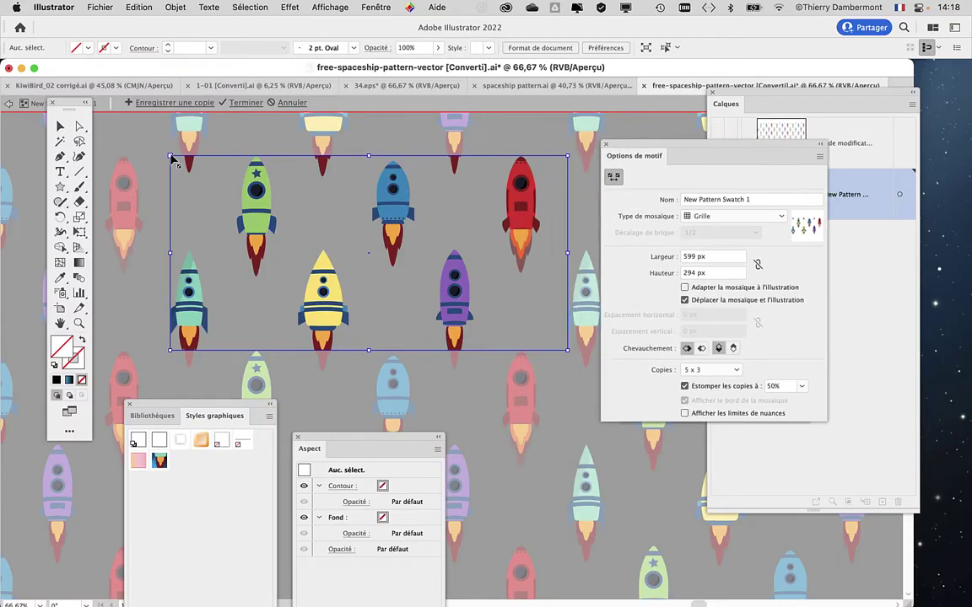
{"action": "left_click_drag", "start_coordinate": [168, 158], "coordinate": [160, 136]}
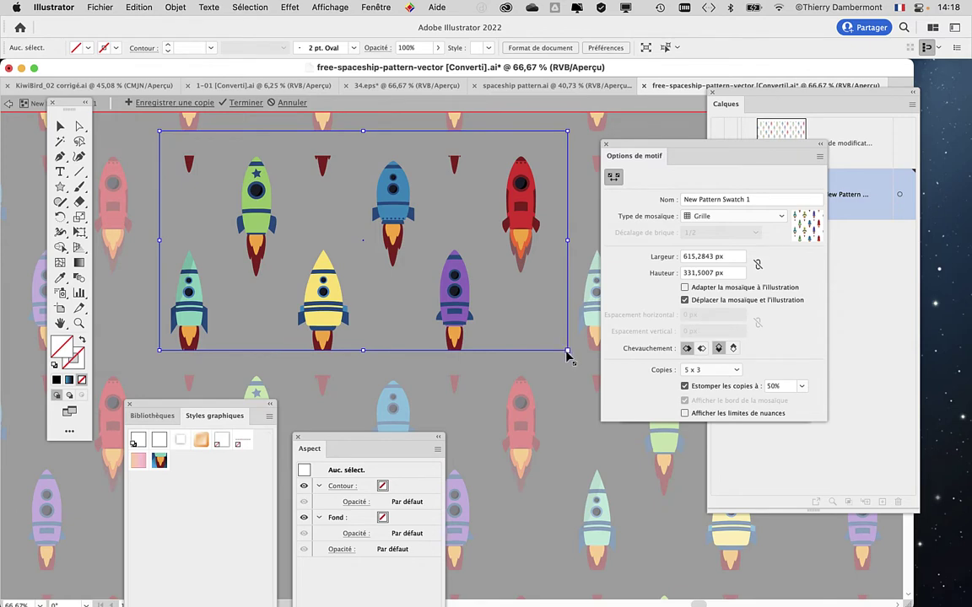
{"action": "left_click_drag", "start_coordinate": [566, 351], "coordinate": [588, 391]}
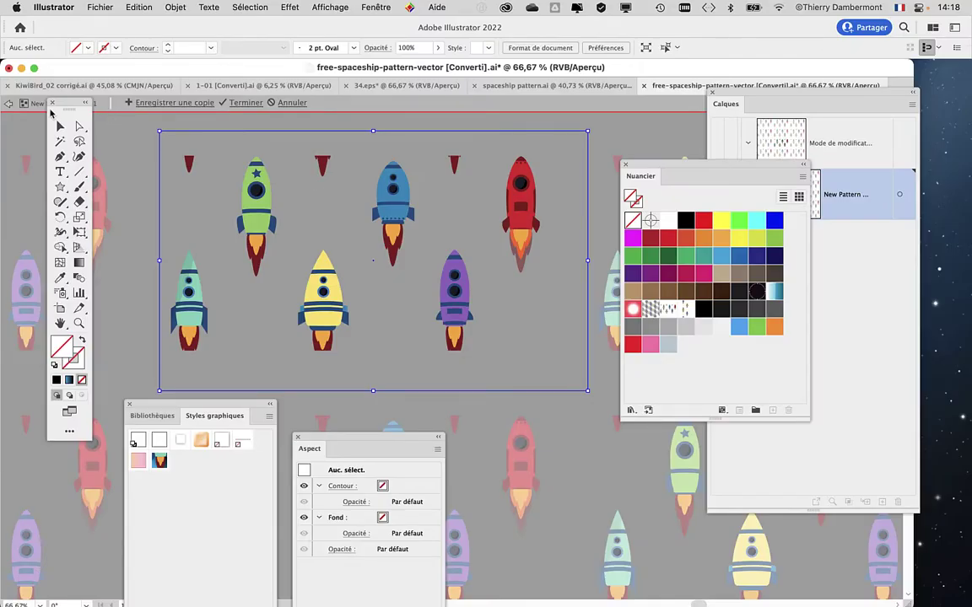
Step: Finish pattern editing, draw a large rectangle and fill it with the rocket pattern
{"action": "left_click", "coordinate": [11, 105]}
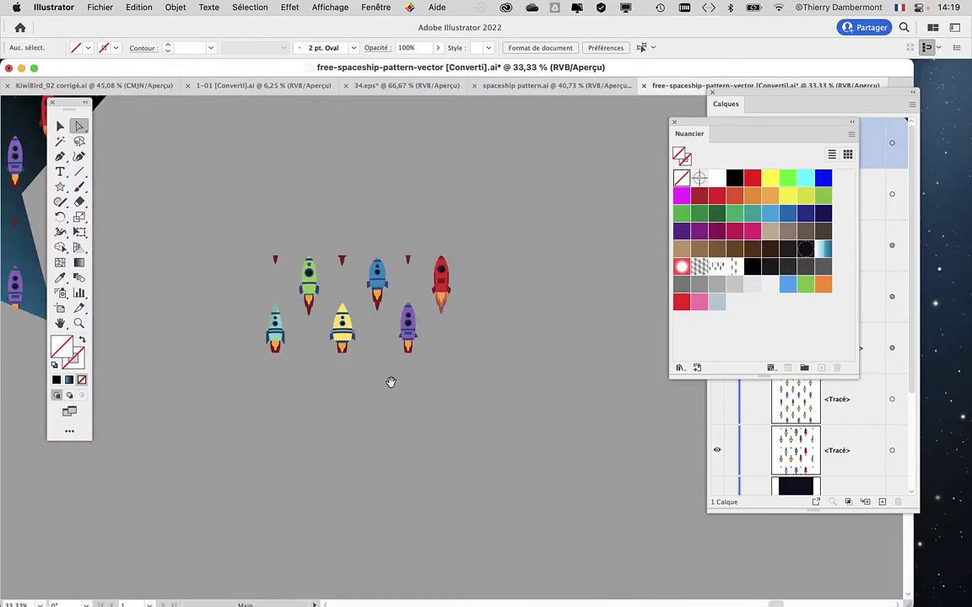
{"action": "scroll", "coordinate": [105, 372], "scroll_direction": "right", "scroll_amount": 3}
{"action": "scroll", "coordinate": [106, 373], "scroll_direction": "down", "scroll_amount": 2}
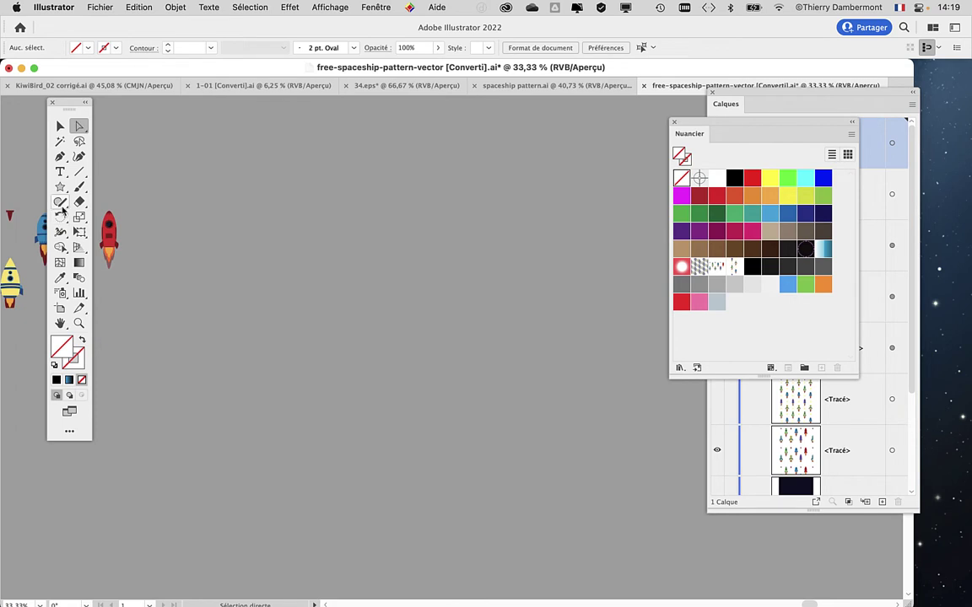
{"action": "left_click_drag", "start_coordinate": [359, 138], "coordinate": [650, 514]}
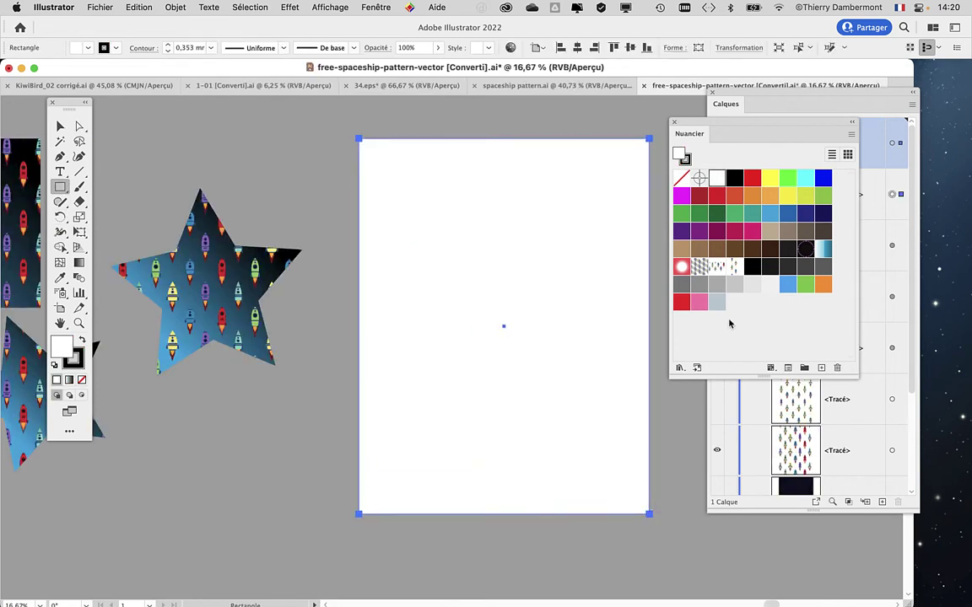
{"action": "left_click", "coordinate": [717, 268]}
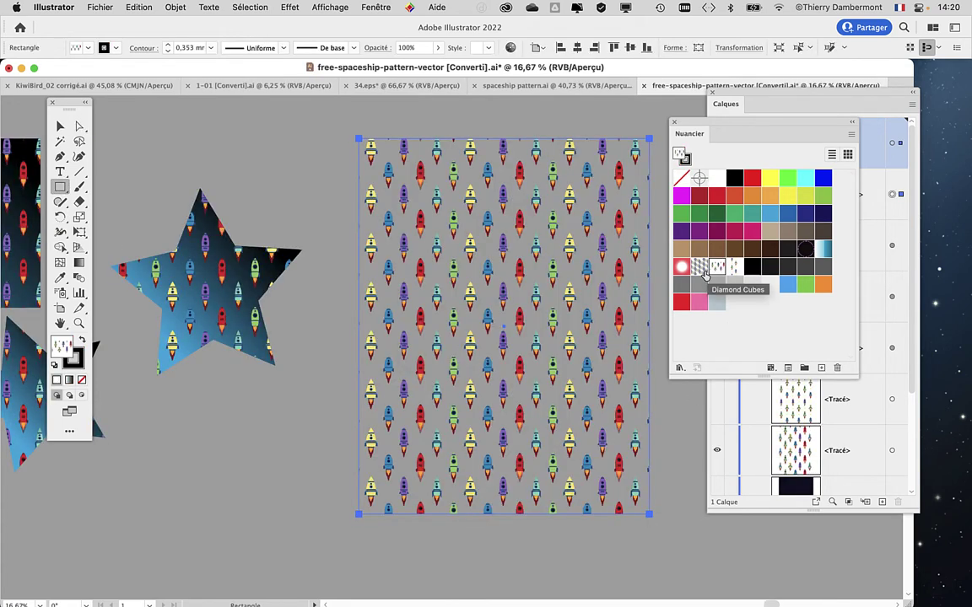
Step: Shorten the patterned rectangle to about 1753×745 px by raising its bottom edge
{"action": "key", "text": "v"}
{"action": "scroll", "coordinate": [369, 314], "scroll_direction": "up", "scroll_amount": 3}
{"action": "scroll", "coordinate": [364, 321], "scroll_direction": "down", "scroll_amount": 1}
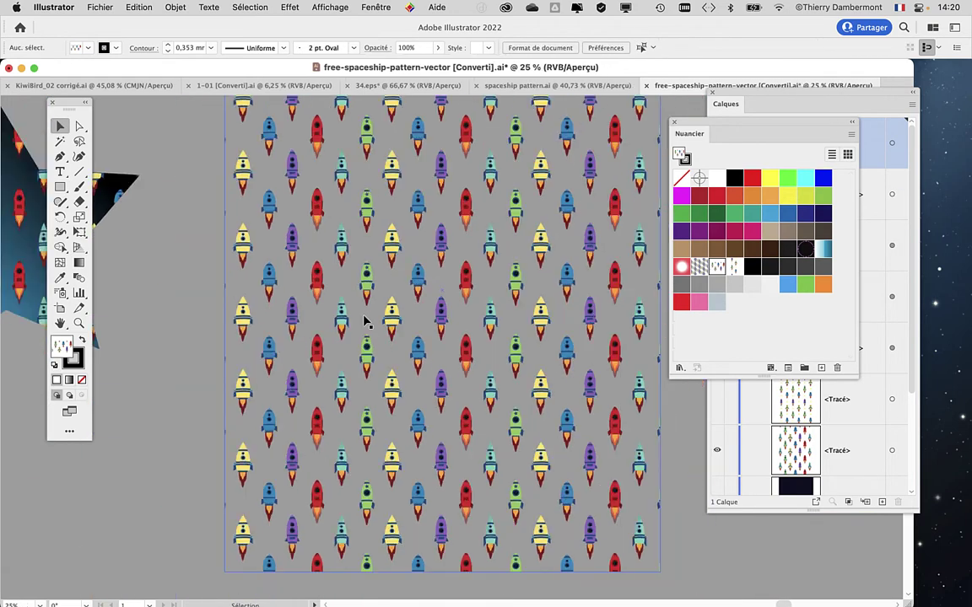
{"action": "left_click_drag", "start_coordinate": [444, 376], "coordinate": [365, 387]}
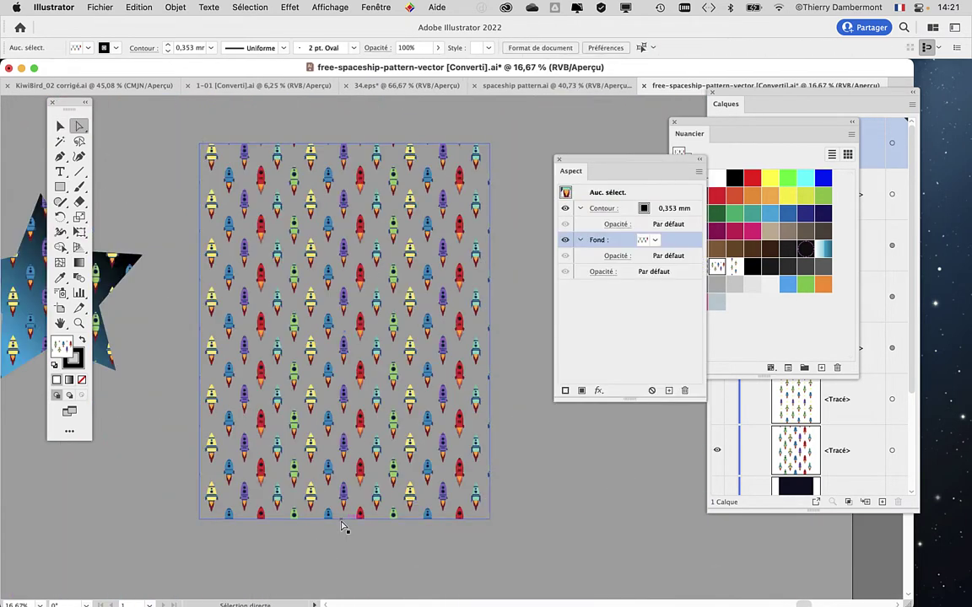
{"action": "left_click_drag", "start_coordinate": [342, 520], "coordinate": [355, 272]}
{"action": "key", "text": "v"}
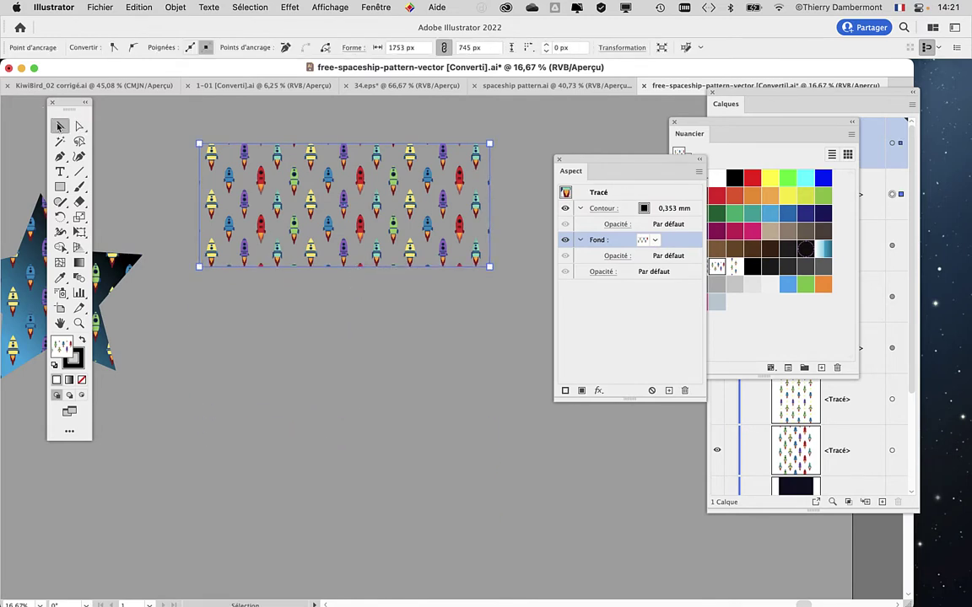
{"action": "left_click", "coordinate": [302, 264]}
{"action": "key", "text": "super+equal"}
{"action": "key", "text": "super+equal"}
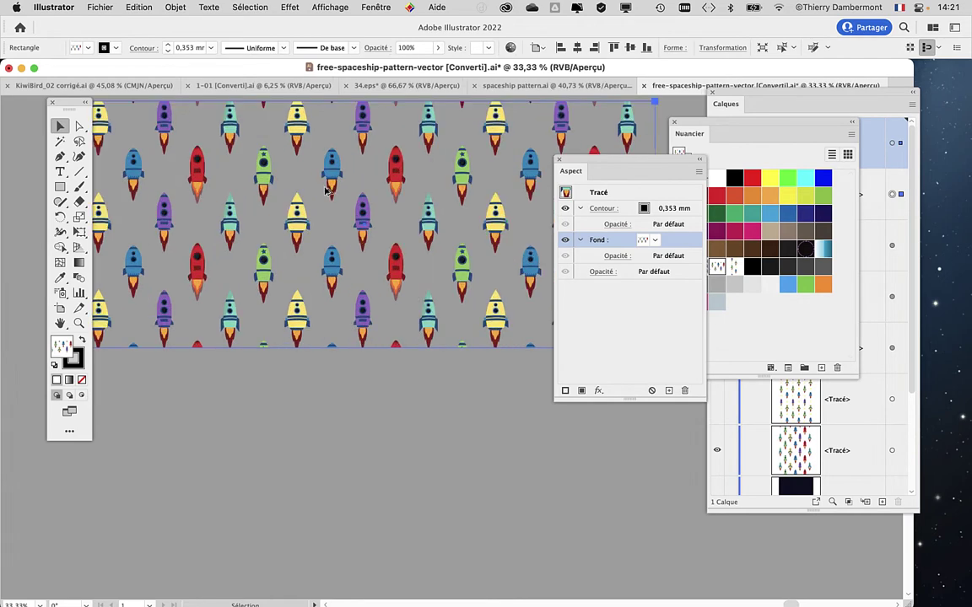
{"action": "left_click_drag", "start_coordinate": [66, 100], "coordinate": [42, 103]}
Step: Rasterize the pattern rectangle as RGB at 300 ppi with a transparent background
{"action": "key", "text": "super+1"}
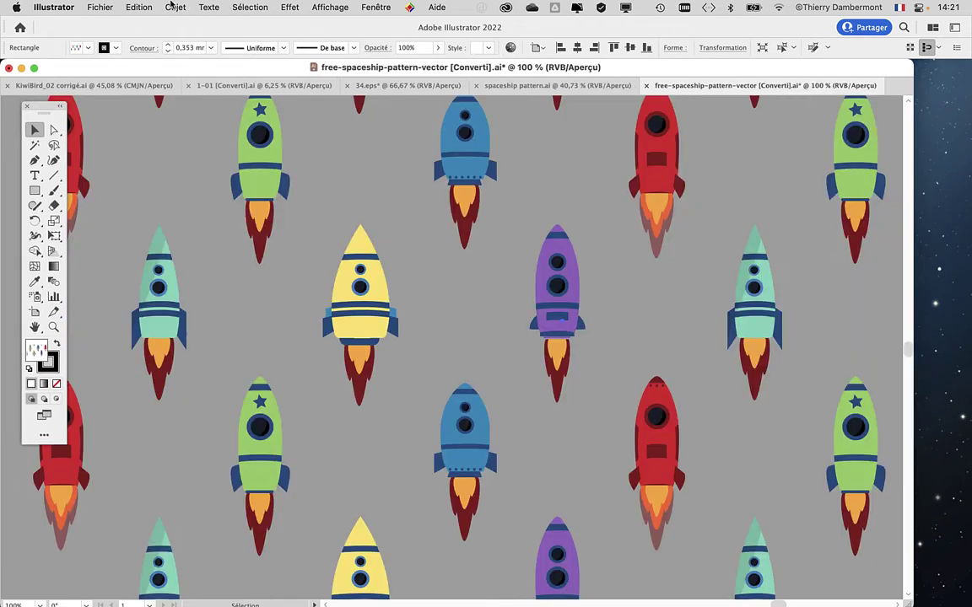
{"action": "left_click", "coordinate": [175, 7]}
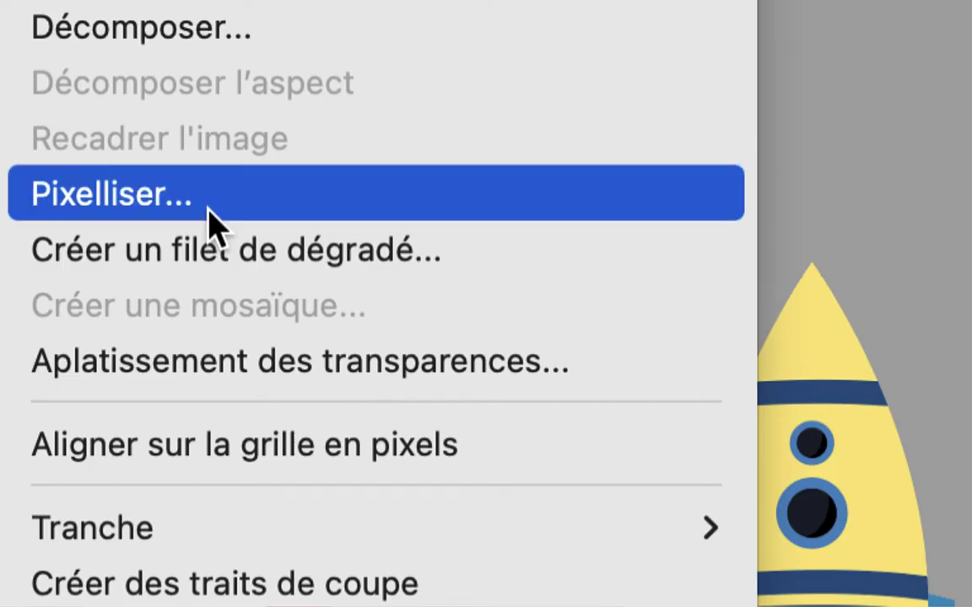
{"action": "left_click", "coordinate": [211, 224]}
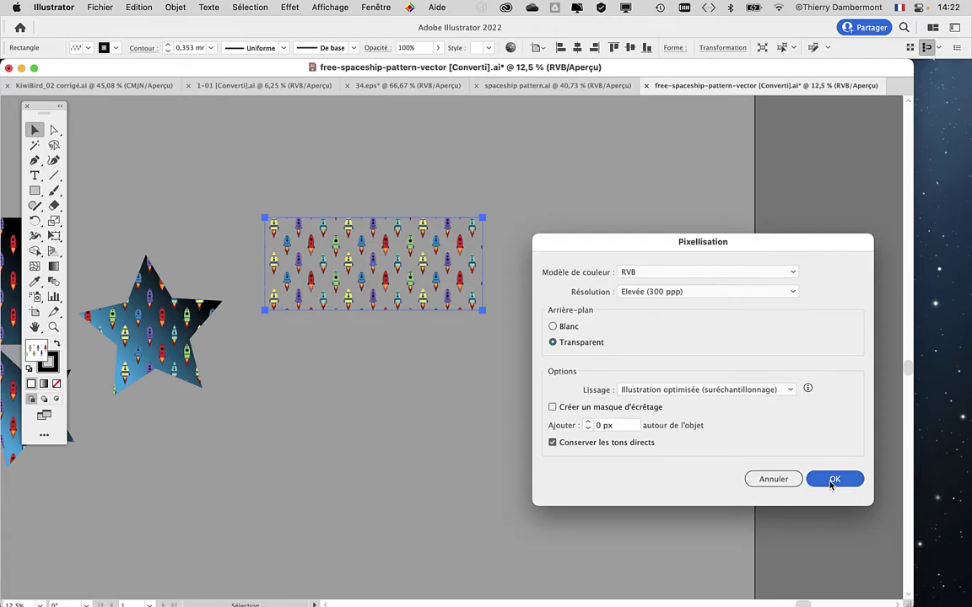
{"action": "left_click", "coordinate": [832, 479]}
Step: Zoom in and out to inspect the rockets' pixelated edges
{"action": "scroll", "coordinate": [356, 259], "scroll_direction": "up", "scroll_amount": 4}
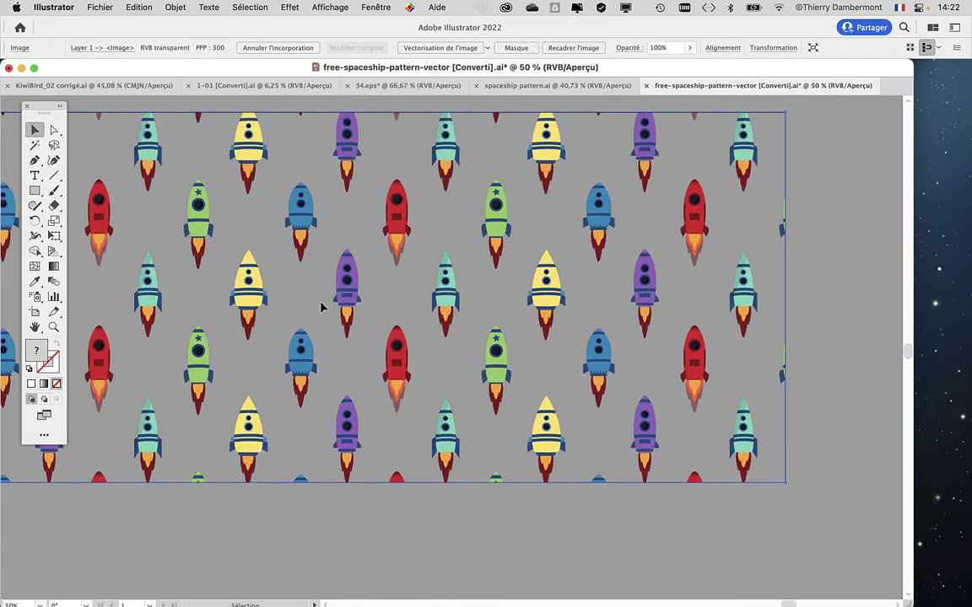
{"action": "scroll", "coordinate": [321, 307], "scroll_direction": "up", "scroll_amount": 4}
{"action": "scroll", "coordinate": [498, 308], "scroll_direction": "up", "scroll_amount": 2}
{"action": "scroll", "coordinate": [378, 404], "scroll_direction": "up", "scroll_amount": 4}
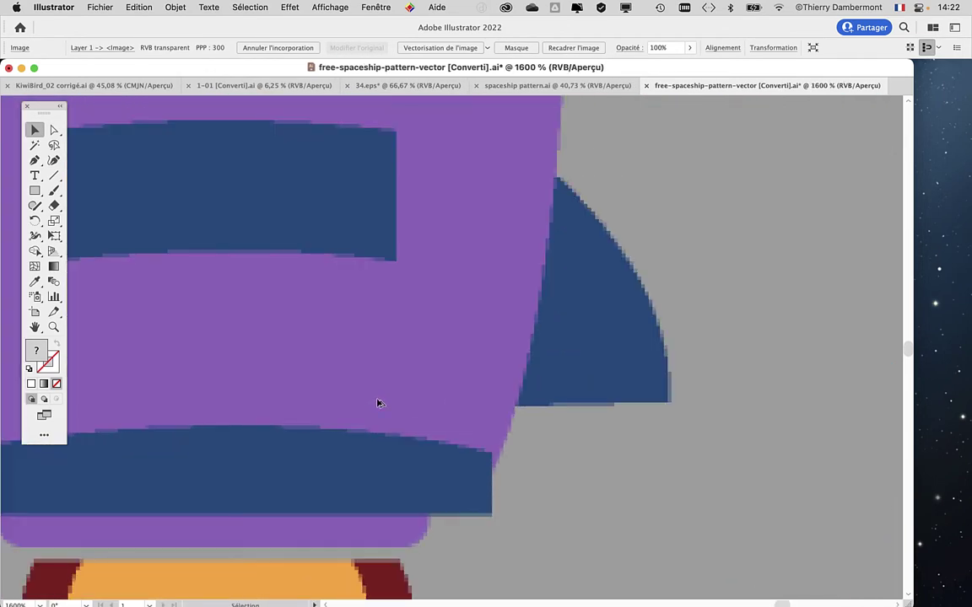
{"action": "scroll", "coordinate": [377, 404], "scroll_direction": "down", "scroll_amount": 3}
{"action": "scroll", "coordinate": [337, 282], "scroll_direction": "up", "scroll_amount": 2}
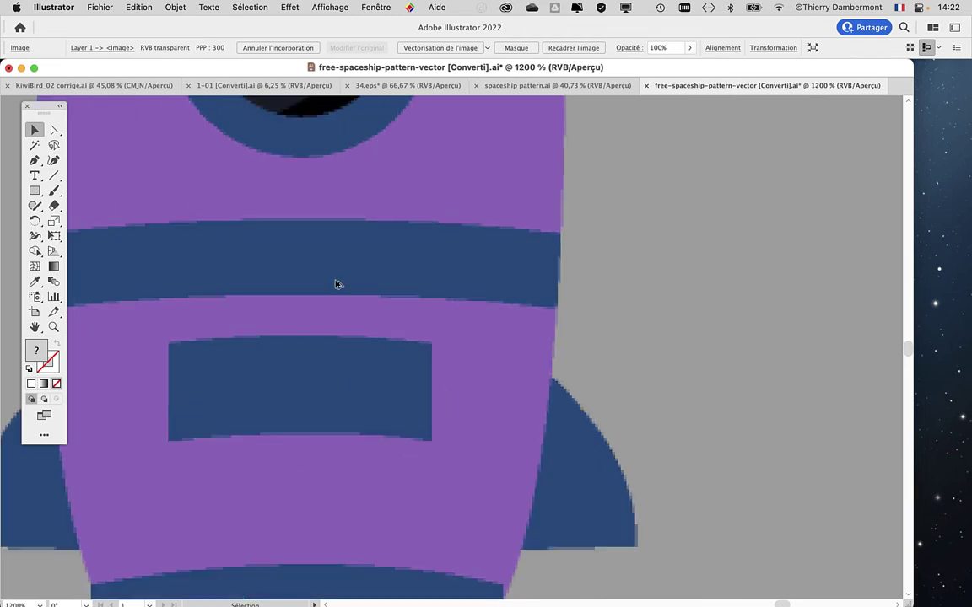
{"action": "scroll", "coordinate": [336, 286], "scroll_direction": "down", "scroll_amount": 1}
{"action": "scroll", "coordinate": [337, 285], "scroll_direction": "down", "scroll_amount": 1}
{"action": "scroll", "coordinate": [339, 285], "scroll_direction": "down", "scroll_amount": 1}
{"action": "scroll", "coordinate": [339, 285], "scroll_direction": "up", "scroll_amount": 2}
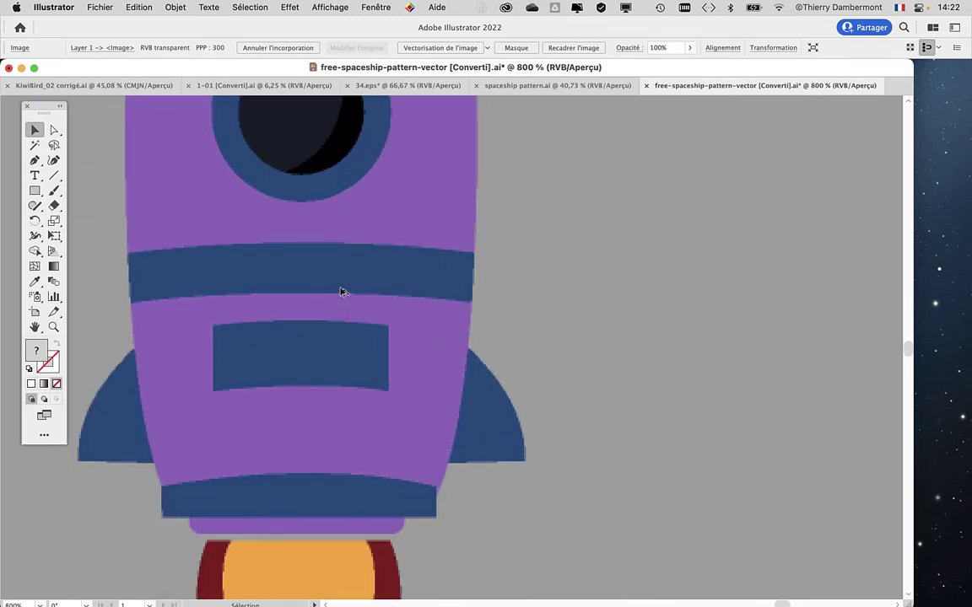
{"action": "scroll", "coordinate": [342, 292], "scroll_direction": "down", "scroll_amount": 2}
{"action": "scroll", "coordinate": [341, 292], "scroll_direction": "down", "scroll_amount": 1}
{"action": "left_click", "coordinate": [140, 6]}
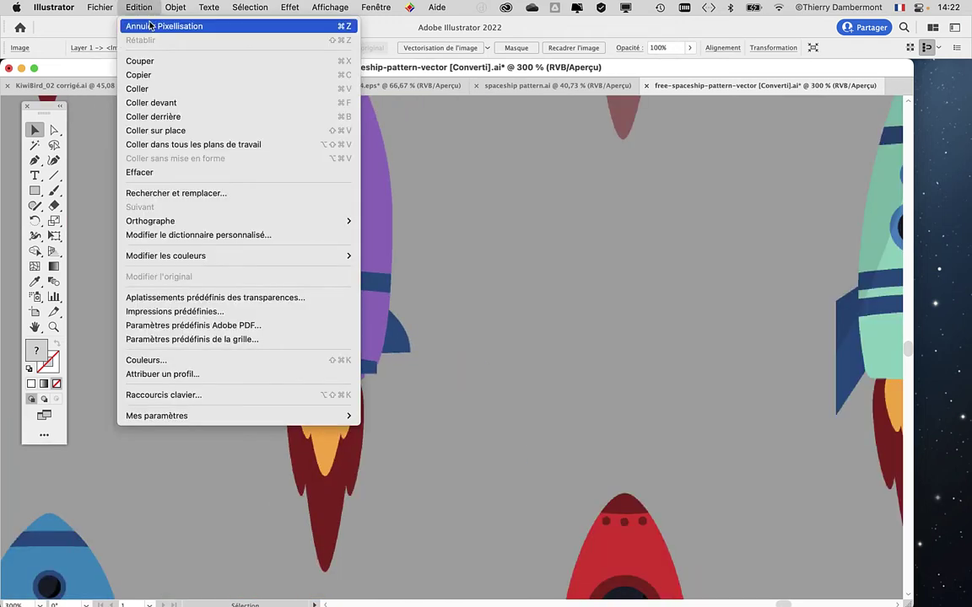
Step: Undo the 300 ppi rasterization and rasterize again at 600 ppi, transparent background
{"action": "left_click", "coordinate": [156, 22]}
{"action": "left_click", "coordinate": [176, 7]}
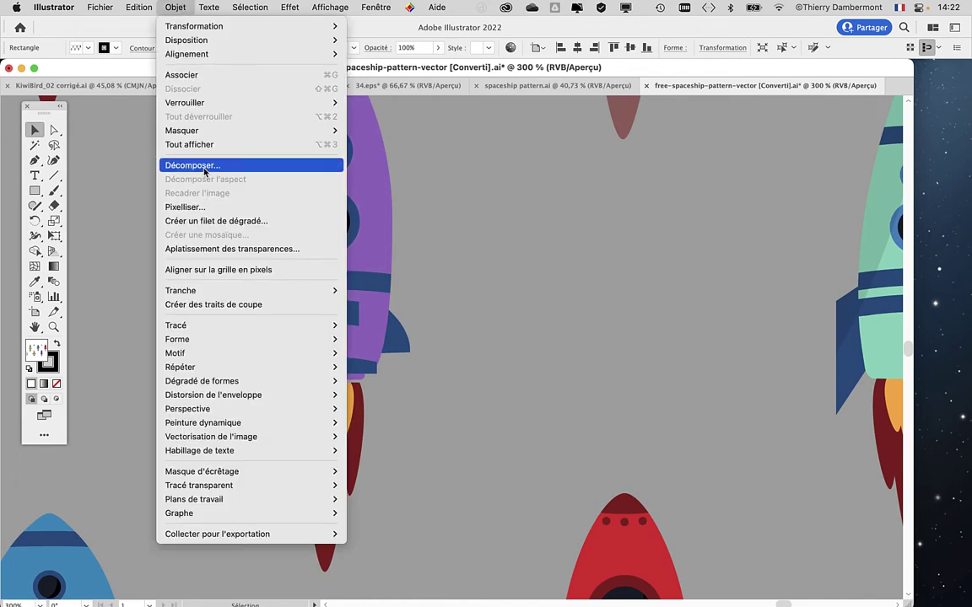
{"action": "left_click", "coordinate": [186, 207]}
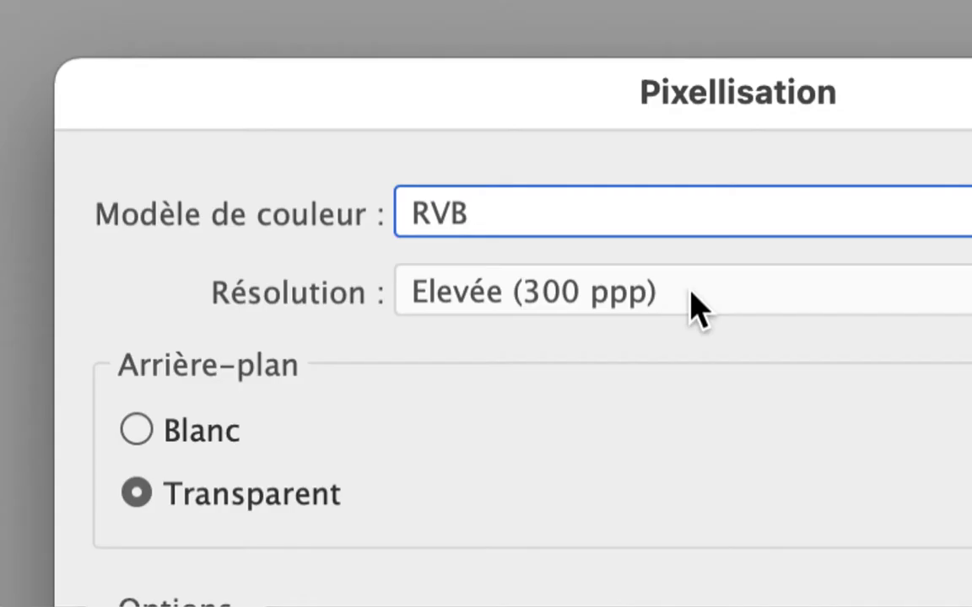
{"action": "left_click", "coordinate": [690, 294]}
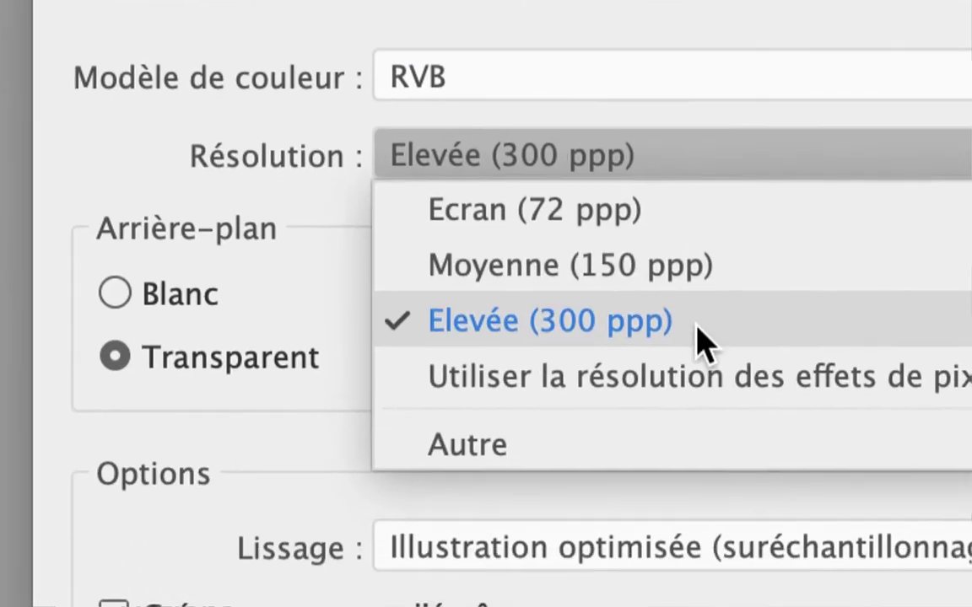
{"action": "left_click", "coordinate": [691, 445]}
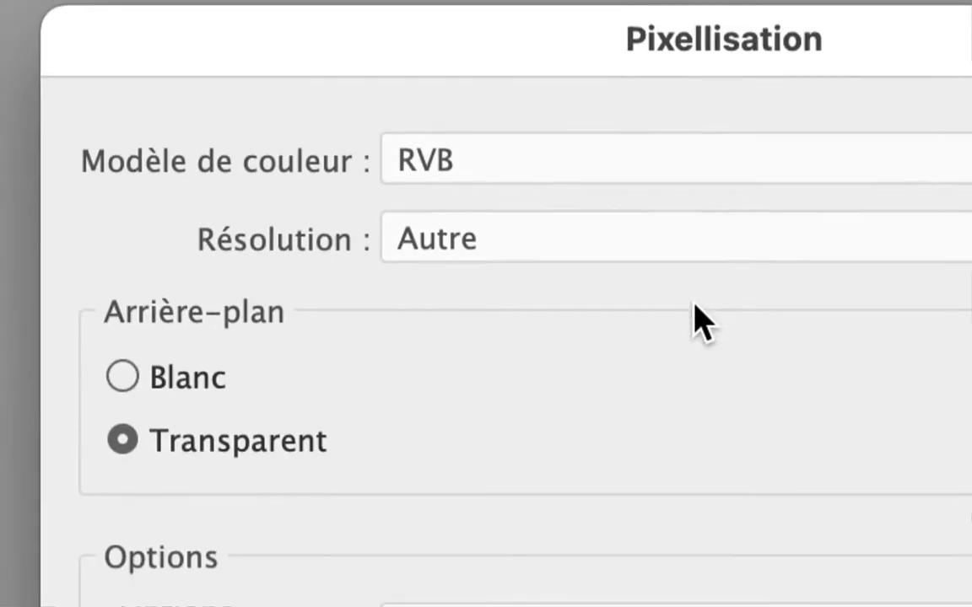
{"action": "type", "text": "600"}
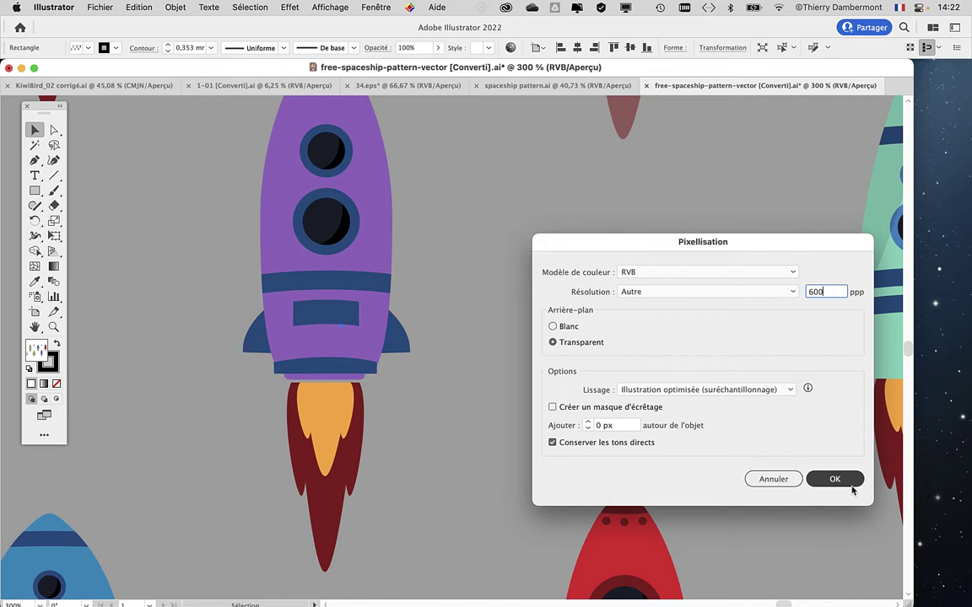
{"action": "left_click", "coordinate": [834, 479]}
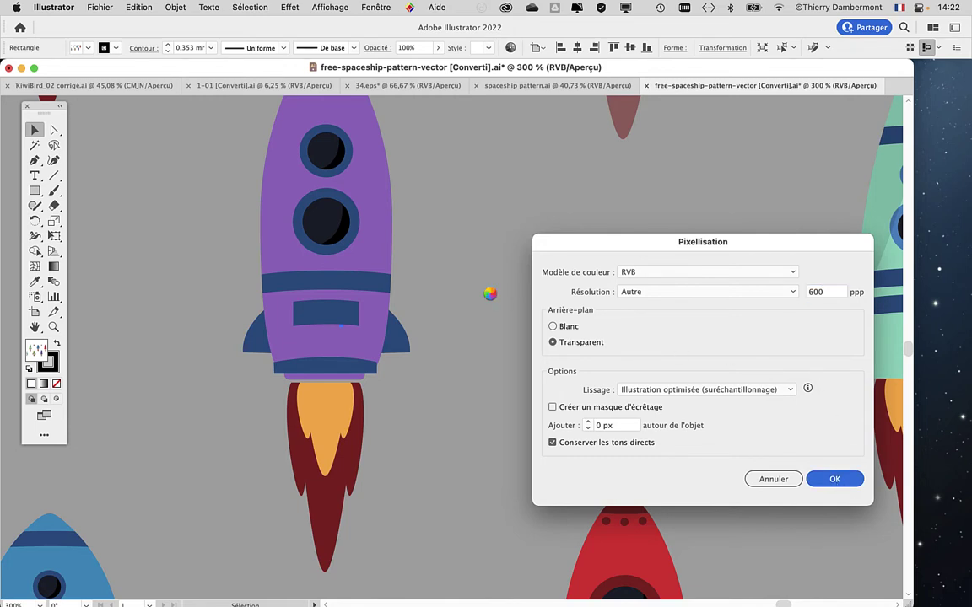
Step: Zoom in and out to check the 600 ppi rocket image
{"action": "scroll", "coordinate": [350, 296], "scroll_direction": "up", "scroll_amount": 2}
{"action": "scroll", "coordinate": [350, 296], "scroll_direction": "up", "scroll_amount": 4}
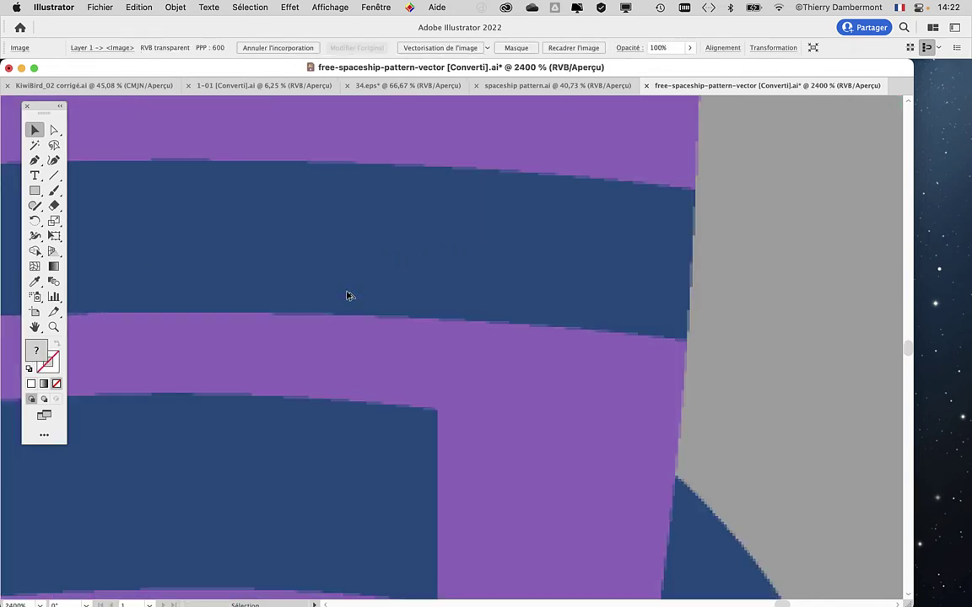
{"action": "scroll", "coordinate": [350, 296], "scroll_direction": "up", "scroll_amount": 2}
{"action": "scroll", "coordinate": [350, 296], "scroll_direction": "down", "scroll_amount": 2}
{"action": "scroll", "coordinate": [350, 296], "scroll_direction": "down", "scroll_amount": 4}
{"action": "scroll", "coordinate": [350, 296], "scroll_direction": "down", "scroll_amount": 5}
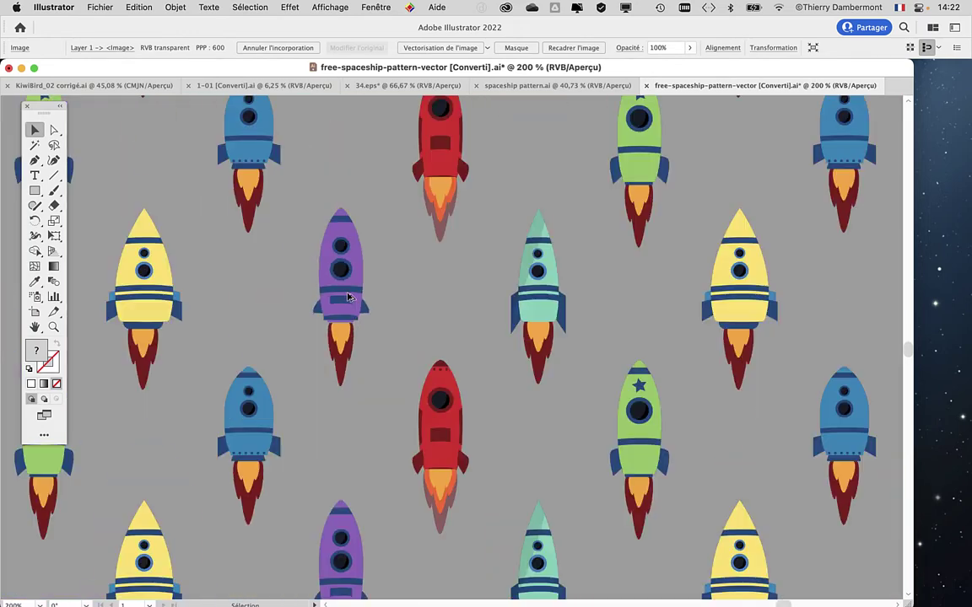
{"action": "scroll", "coordinate": [350, 296], "scroll_direction": "down", "scroll_amount": 2}
{"action": "scroll", "coordinate": [348, 293], "scroll_direction": "down", "scroll_amount": 1}
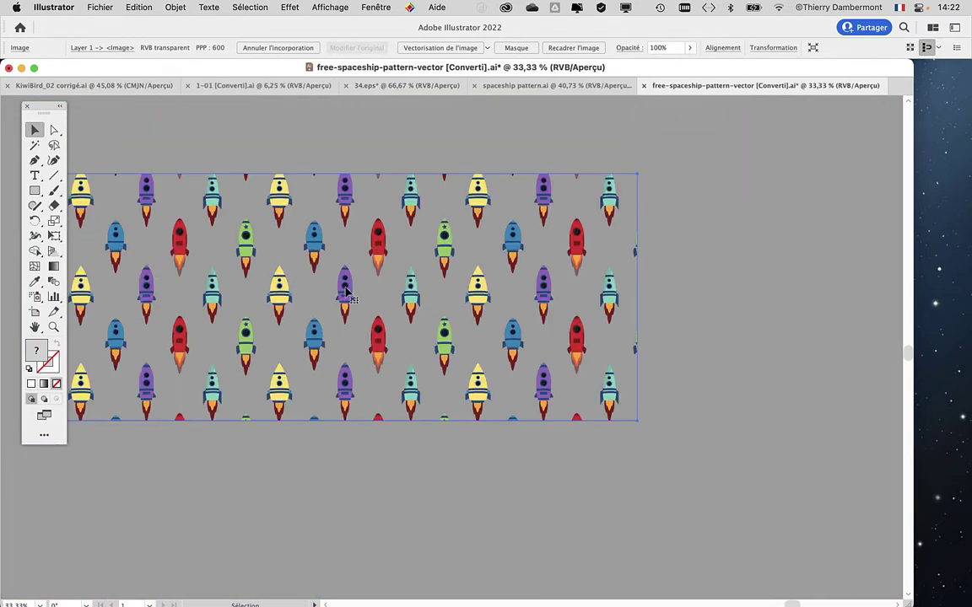
{"action": "left_click", "coordinate": [390, 6]}
Step: Open the Image Trace panel beside the artwork, select the rocket image and enable Preview
{"action": "scroll", "coordinate": [406, 430], "scroll_direction": "down", "scroll_amount": 2}
{"action": "scroll", "coordinate": [449, 485], "scroll_direction": "down", "scroll_amount": 3}
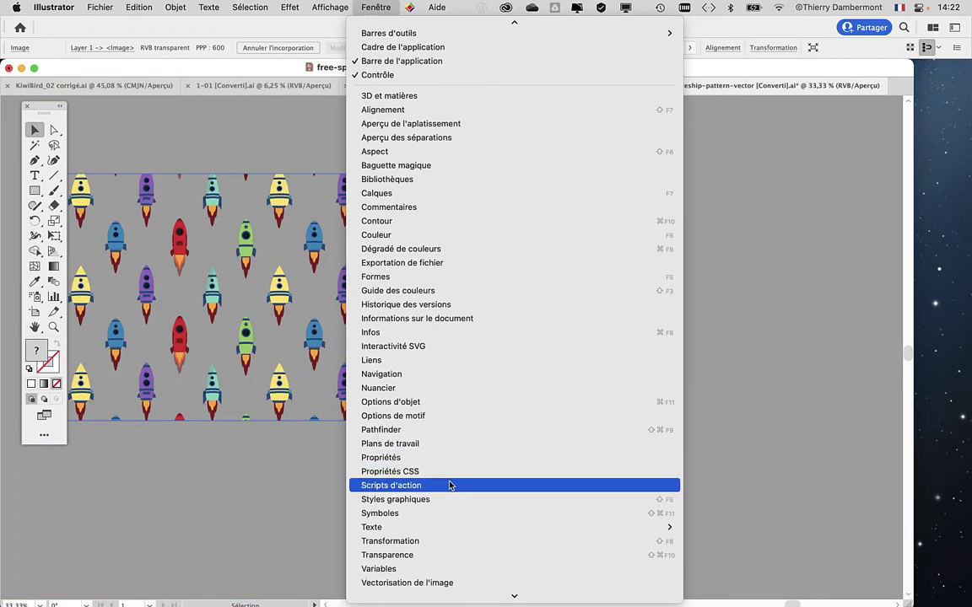
{"action": "scroll", "coordinate": [447, 519], "scroll_direction": "down", "scroll_amount": 2}
{"action": "left_click", "coordinate": [447, 556]}
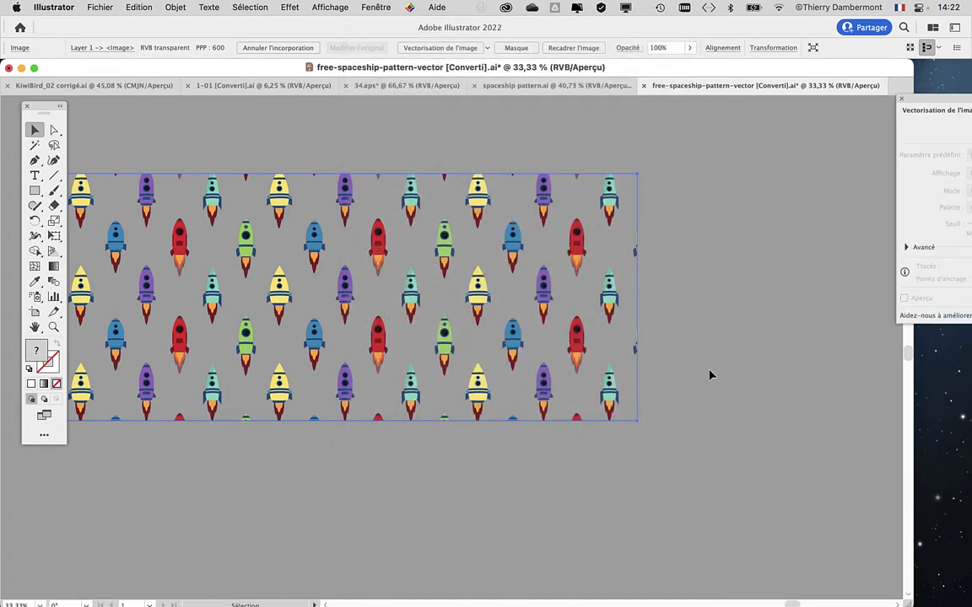
{"action": "left_click_drag", "start_coordinate": [912, 98], "coordinate": [643, 148]}
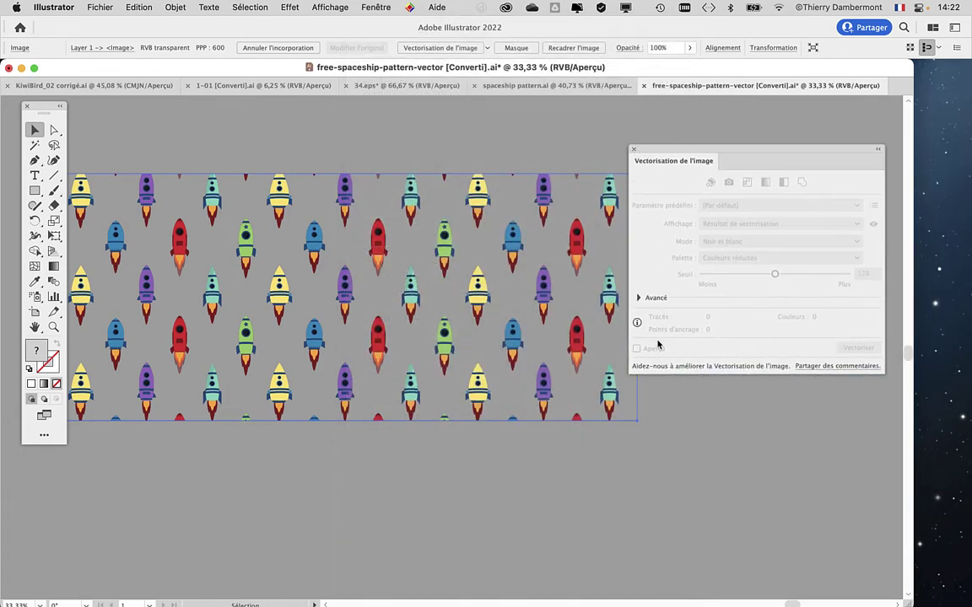
{"action": "key", "text": "super+shift+a"}
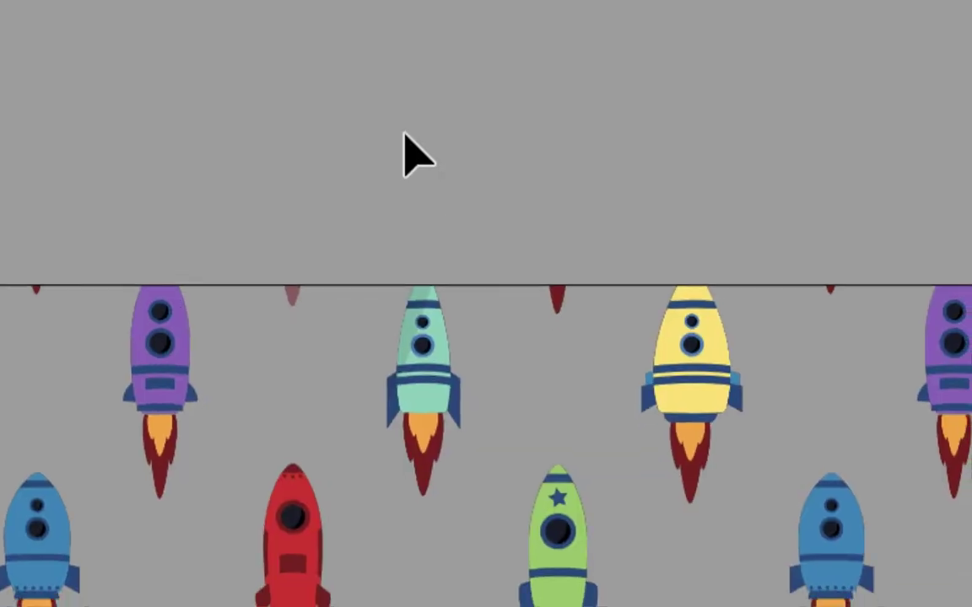
{"action": "left_click", "coordinate": [407, 179]}
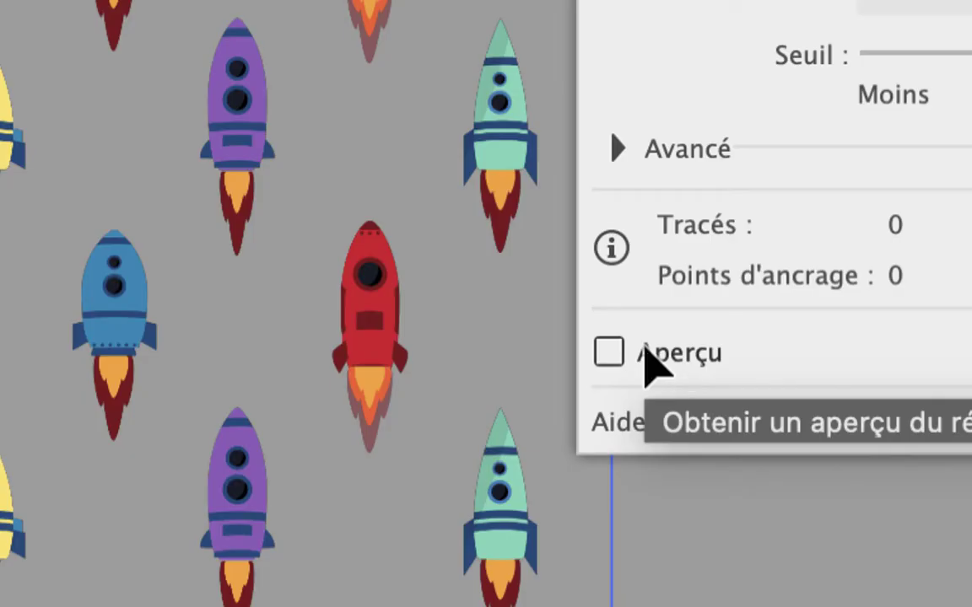
{"action": "left_click", "coordinate": [647, 349]}
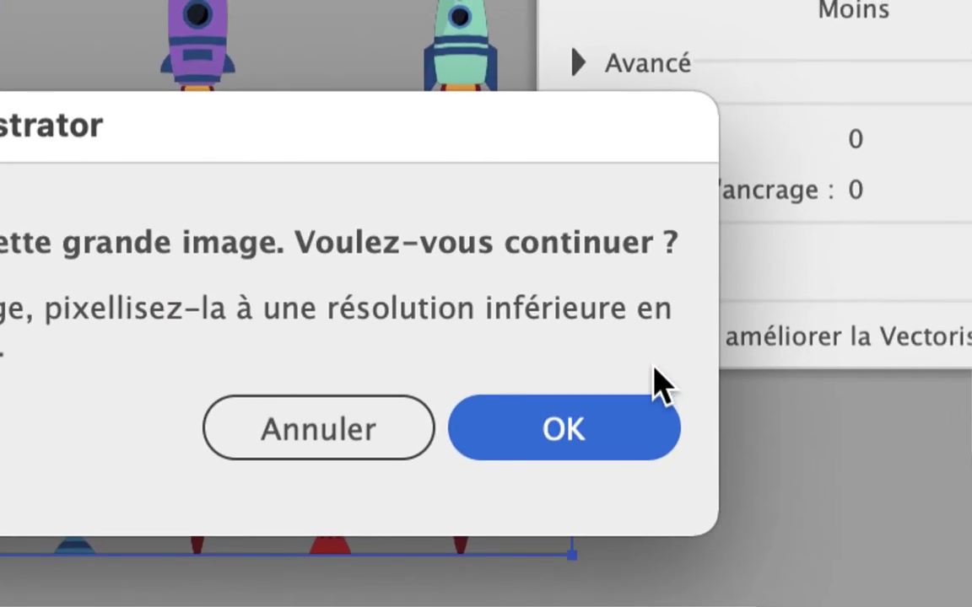
Step: Accept the large-image warning so the black-and-white trace preview completes
{"action": "left_click", "coordinate": [641, 426]}
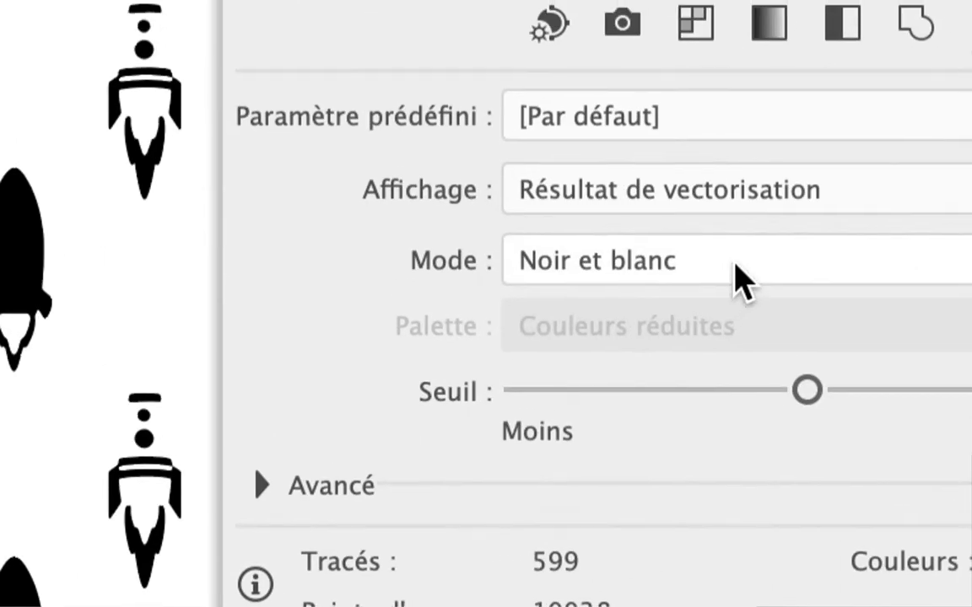
{"action": "left_click", "coordinate": [738, 278]}
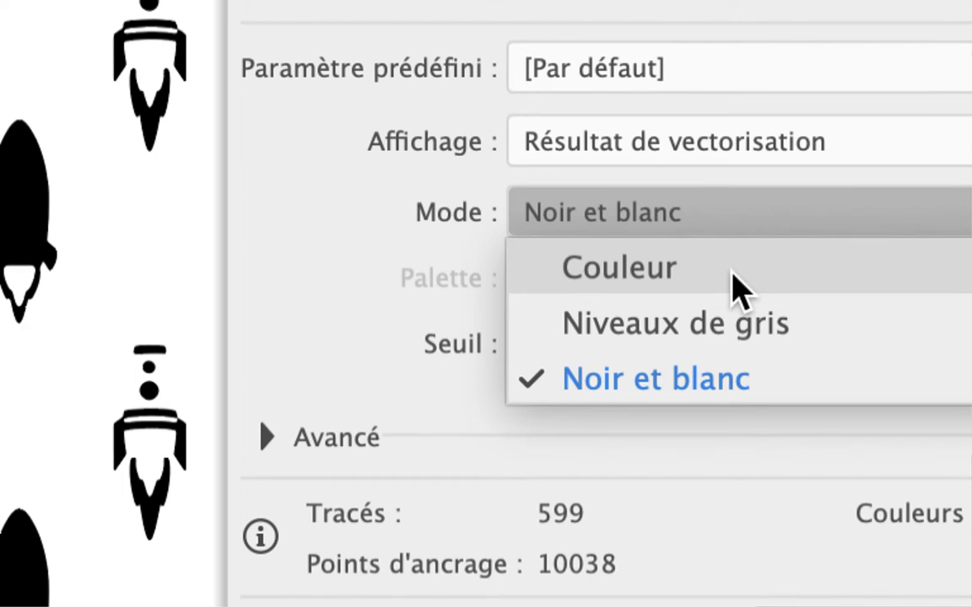
Step: Switch the trace Mode to Color with 30 colours and zoom to inspect the rockets
{"action": "left_click", "coordinate": [739, 290]}
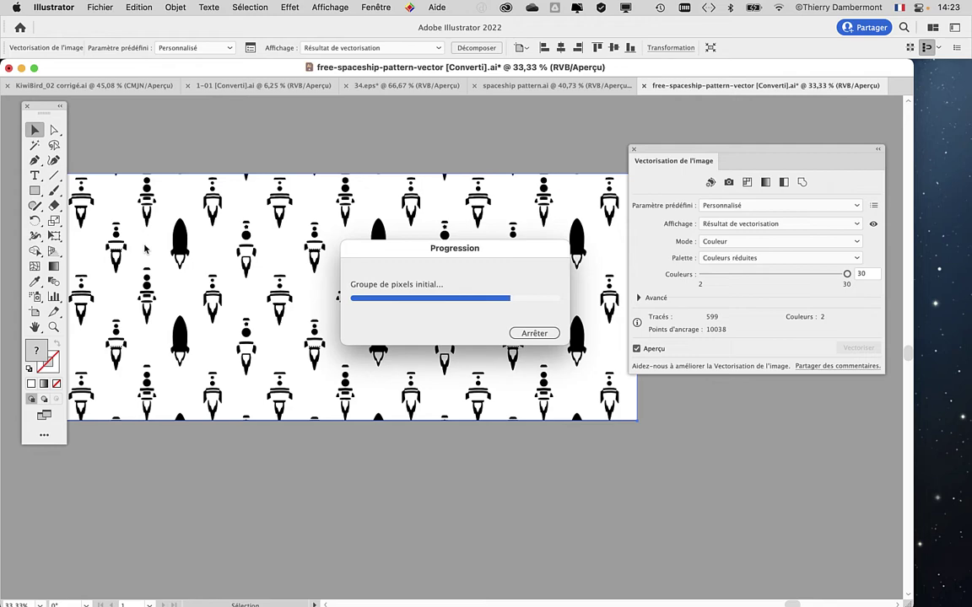
{"action": "scroll", "coordinate": [497, 326], "scroll_direction": "up", "scroll_amount": 2}
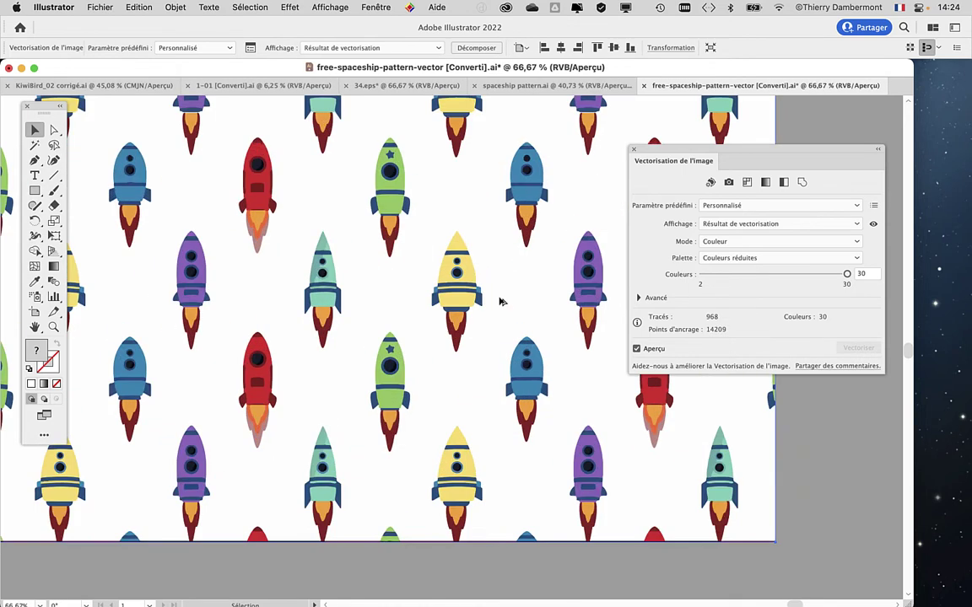
{"action": "scroll", "coordinate": [497, 299], "scroll_direction": "up", "scroll_amount": 2}
{"action": "scroll", "coordinate": [366, 281], "scroll_direction": "up", "scroll_amount": 1}
{"action": "scroll", "coordinate": [365, 280], "scroll_direction": "up", "scroll_amount": 2}
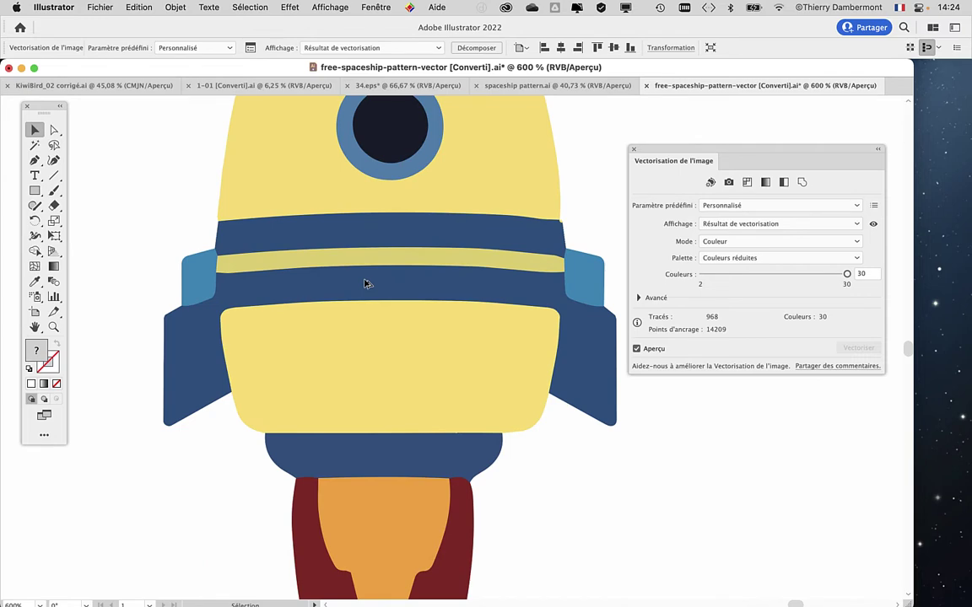
{"action": "scroll", "coordinate": [366, 283], "scroll_direction": "down", "scroll_amount": 1}
{"action": "scroll", "coordinate": [365, 284], "scroll_direction": "down", "scroll_amount": 2}
{"action": "scroll", "coordinate": [366, 283], "scroll_direction": "down", "scroll_amount": 2}
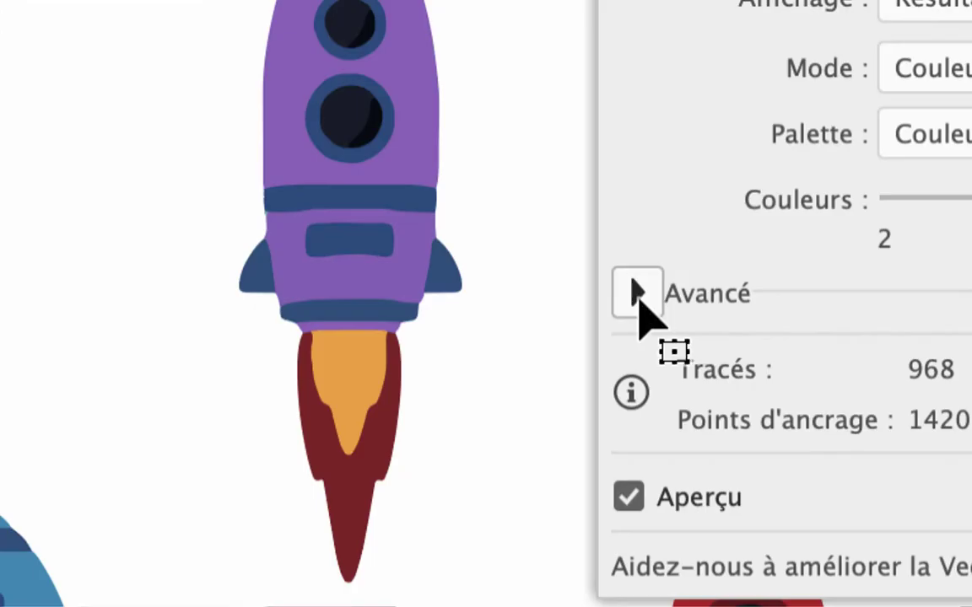
Step: Turn on Ignore White in the Advanced trace options to drop the white background
{"action": "left_click", "coordinate": [640, 300]}
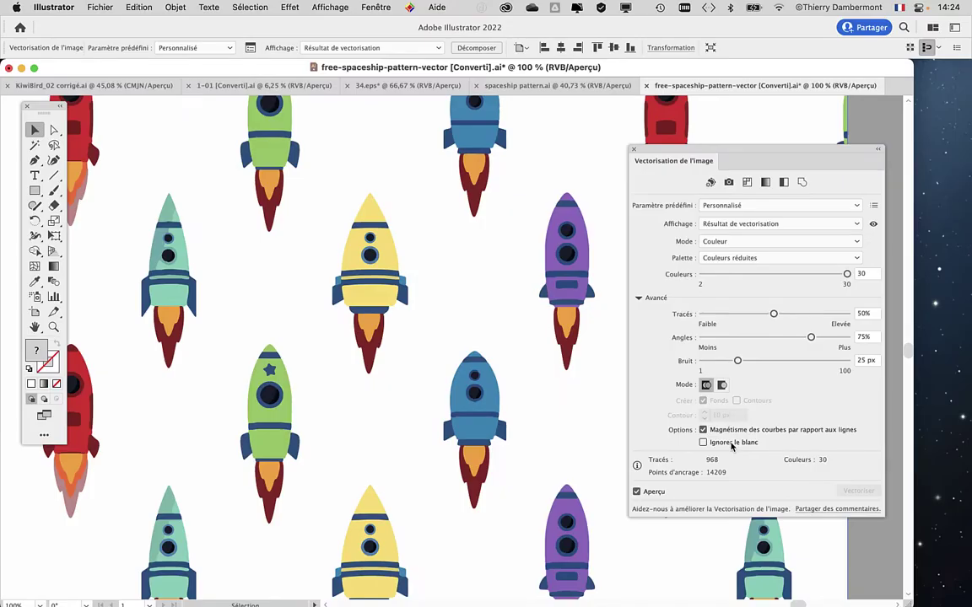
{"action": "left_click", "coordinate": [706, 445]}
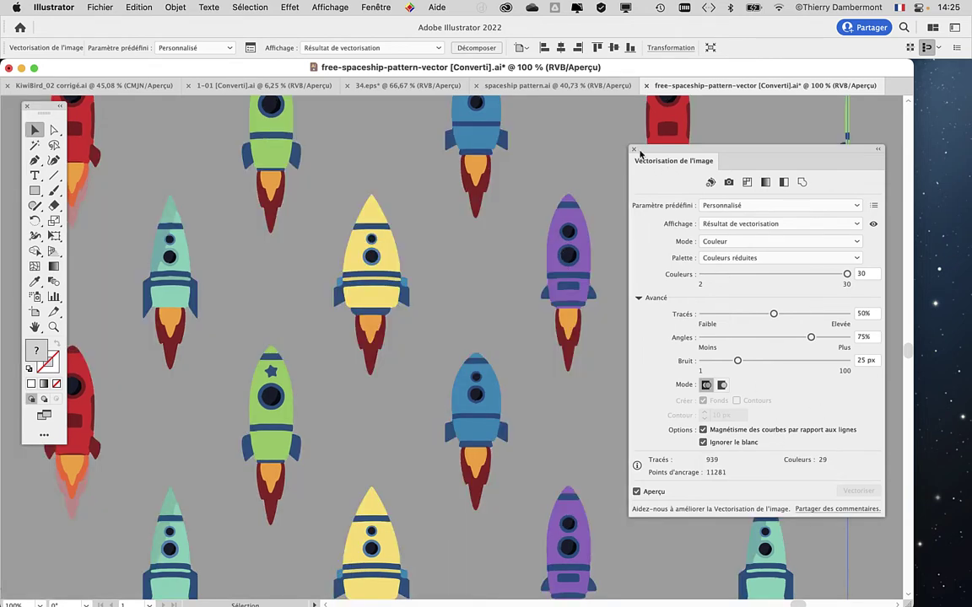
{"action": "left_click", "coordinate": [634, 149]}
Step: Expand the traced rockets, object and fill, into editable vector paths
{"action": "left_click", "coordinate": [174, 7]}
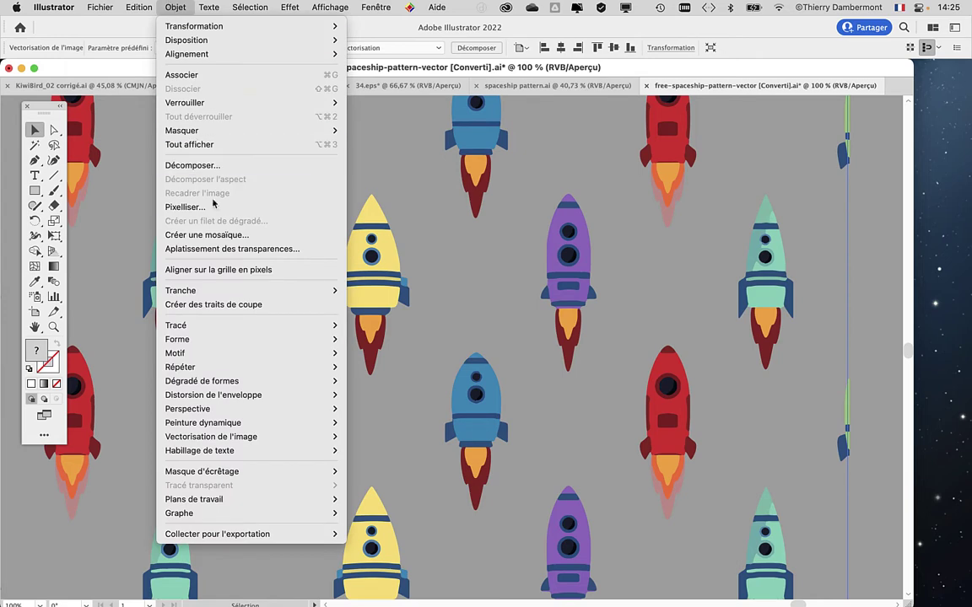
{"action": "left_click", "coordinate": [215, 167]}
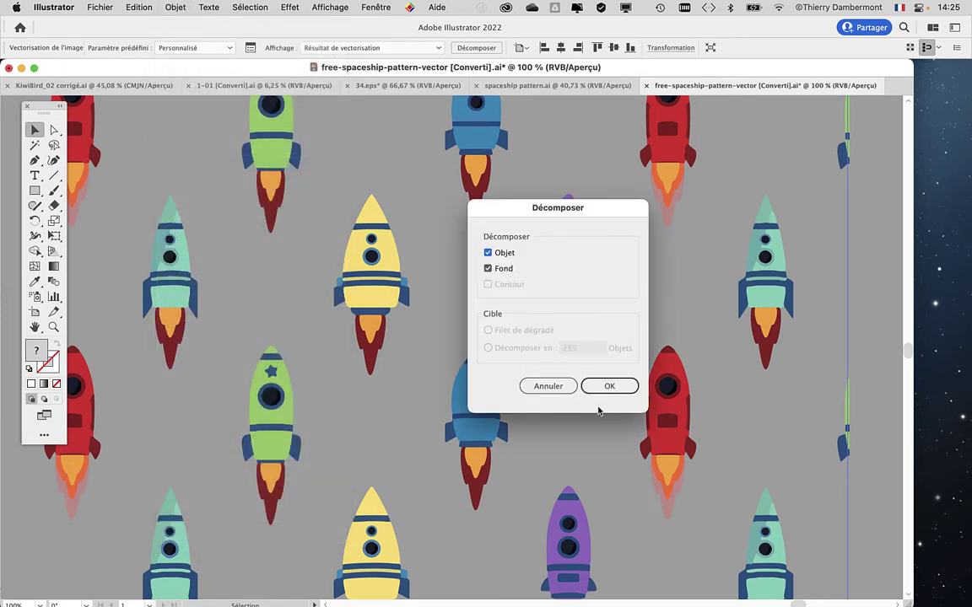
{"action": "left_click", "coordinate": [628, 390]}
{"action": "left_click", "coordinate": [462, 312]}
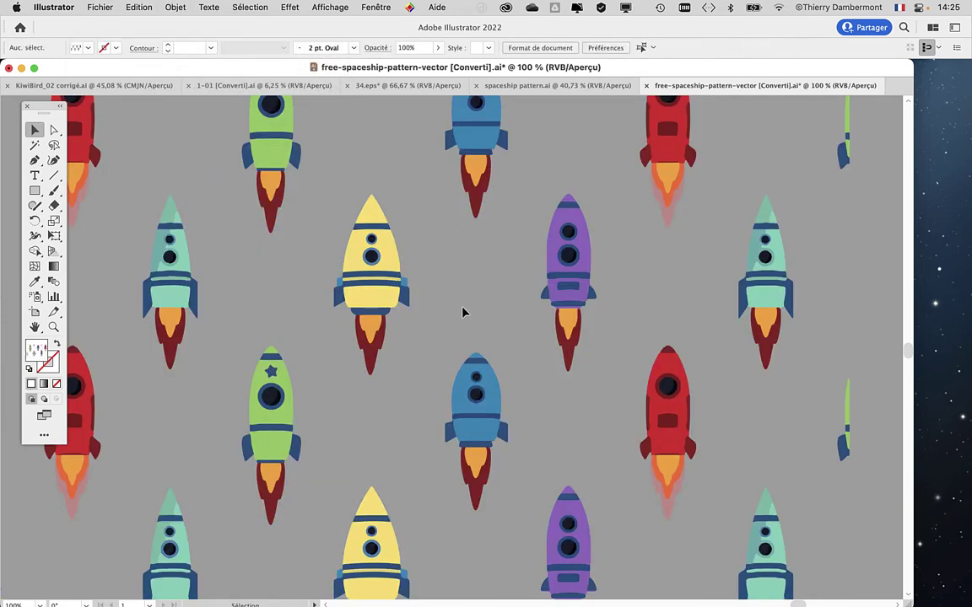
{"action": "key", "text": "super+minus"}
{"action": "scroll", "coordinate": [386, 295], "scroll_direction": "up", "scroll_amount": 2}
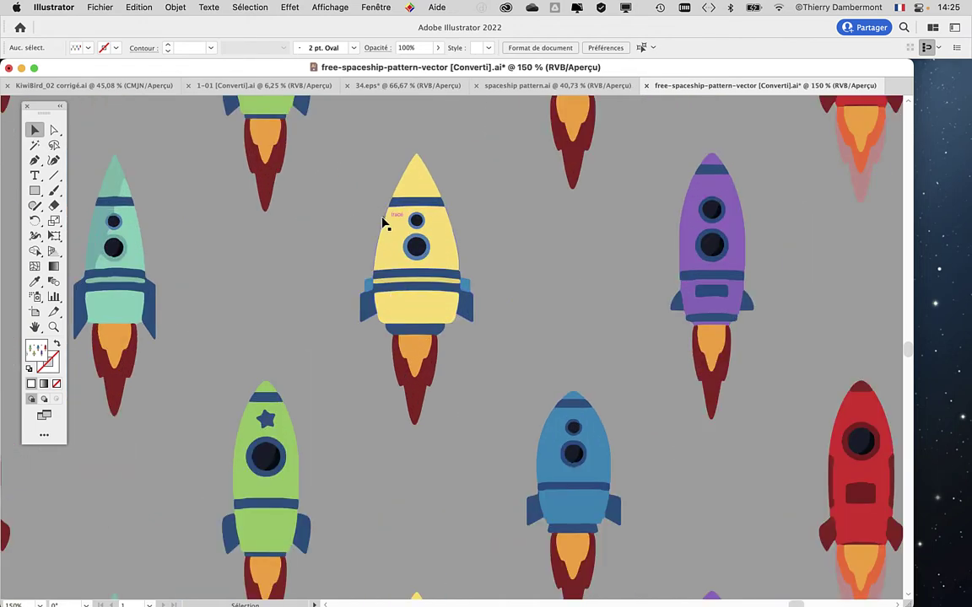
Step: Select all the rockets and ungroup them into separate shapes
{"action": "key", "text": "super+a"}
{"action": "left_click", "coordinate": [344, 260]}
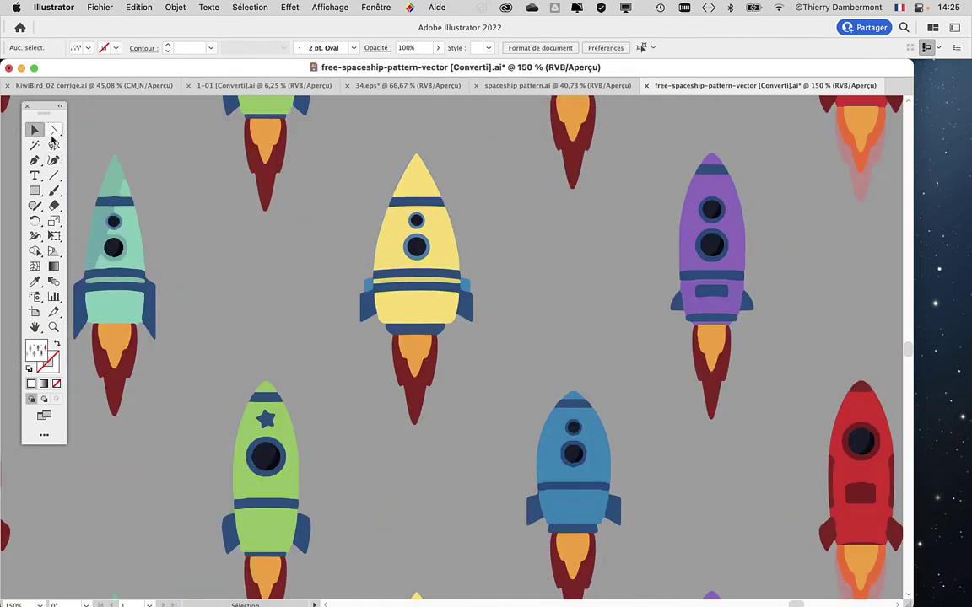
{"action": "key", "text": "super+a"}
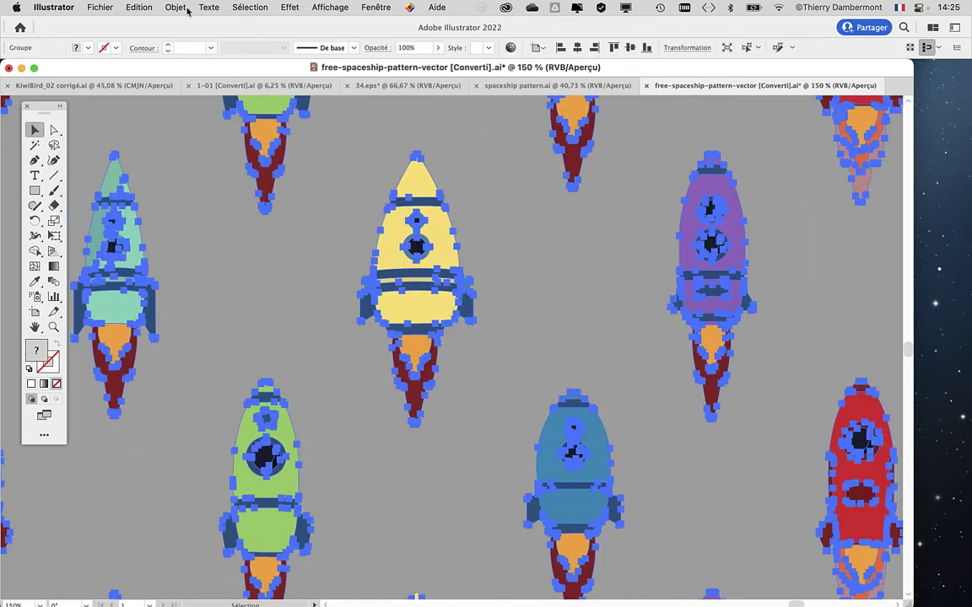
{"action": "left_click", "coordinate": [175, 7]}
{"action": "left_click", "coordinate": [191, 91]}
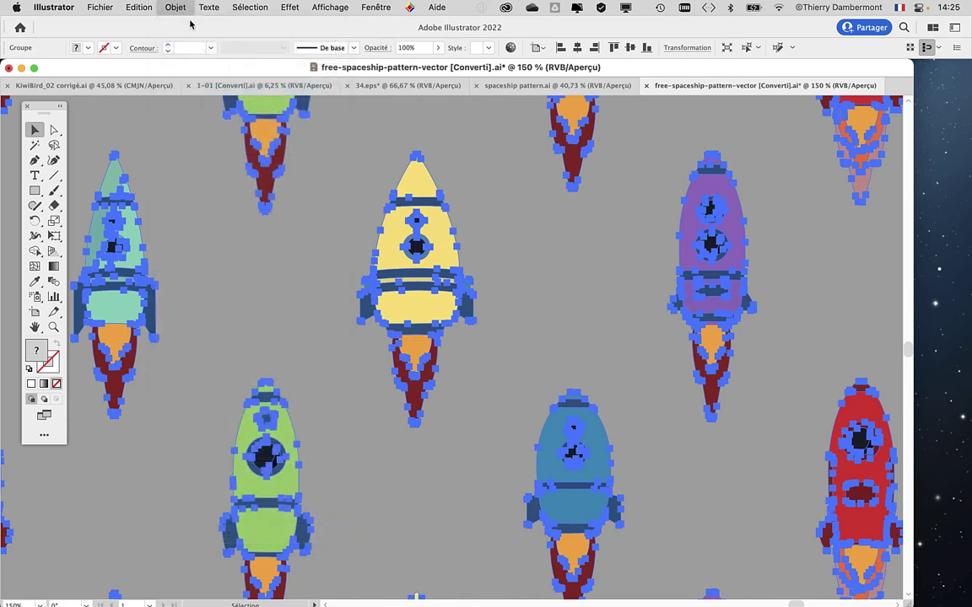
{"action": "left_click", "coordinate": [175, 7]}
{"action": "left_click", "coordinate": [472, 200]}
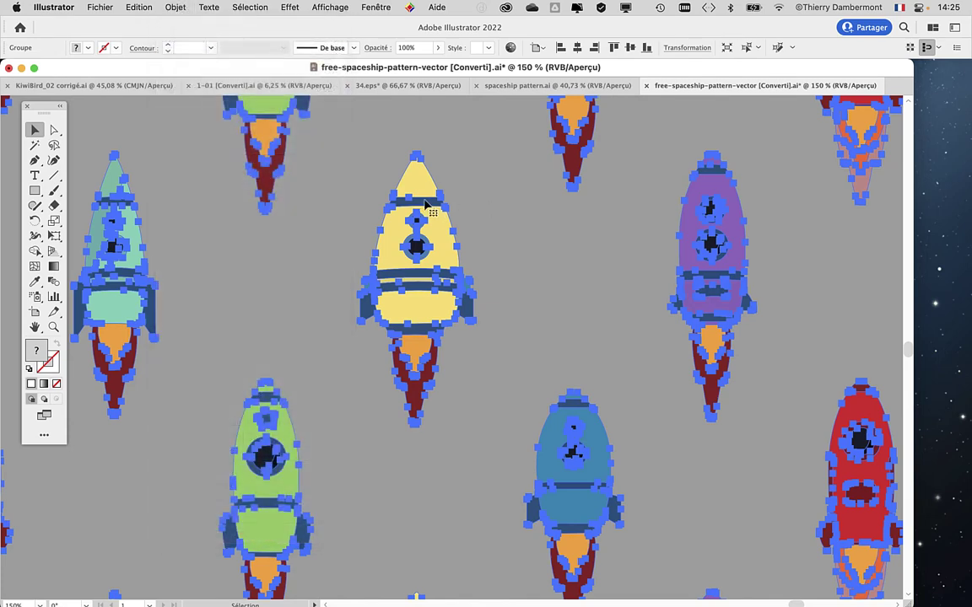
{"action": "left_click", "coordinate": [466, 193]}
{"action": "key", "text": "super+a"}
{"action": "left_click", "coordinate": [187, 7]}
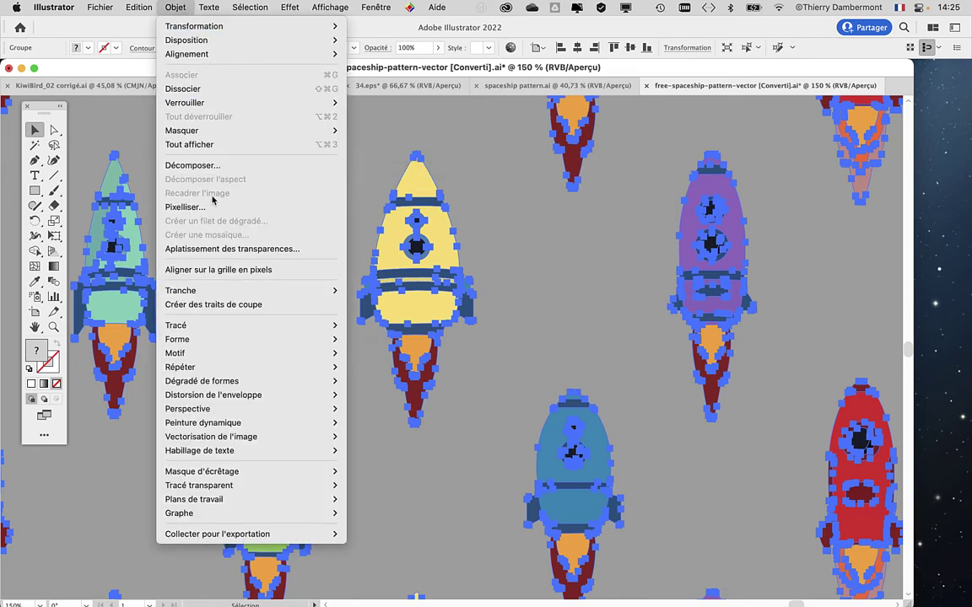
{"action": "left_click", "coordinate": [183, 88]}
Step: Group the yellow rocket's parts, then group the purple rocket's parts
{"action": "key", "text": "super+h"}
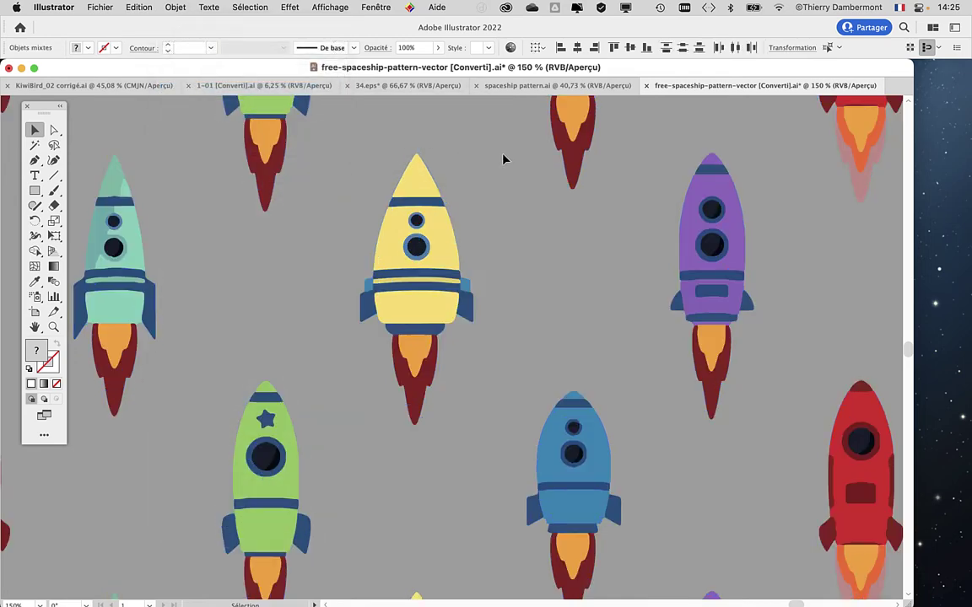
{"action": "left_click", "coordinate": [393, 162]}
{"action": "left_click", "coordinate": [360, 175]}
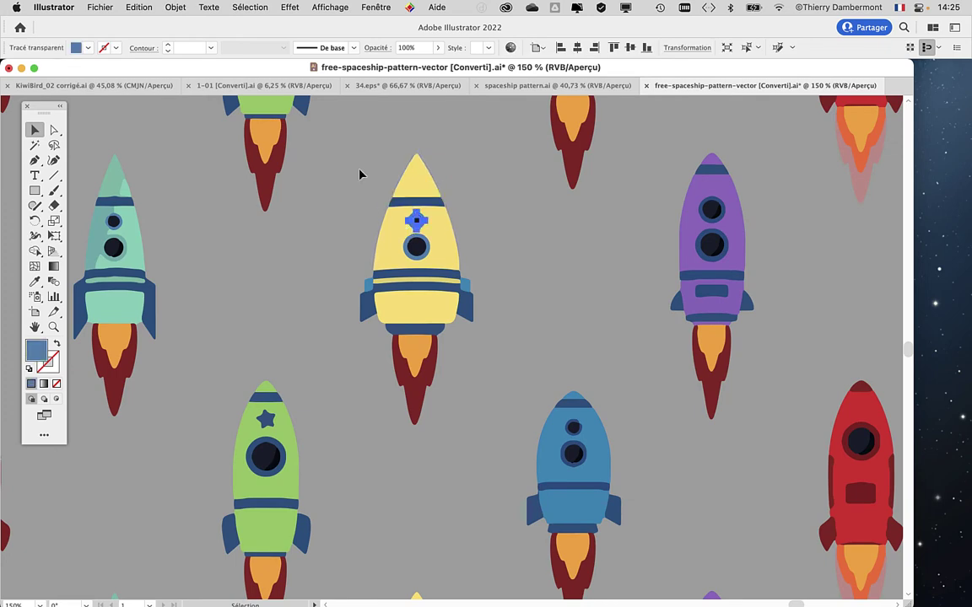
{"action": "left_click", "coordinate": [346, 159]}
{"action": "left_click_drag", "start_coordinate": [482, 442], "coordinate": [477, 427]}
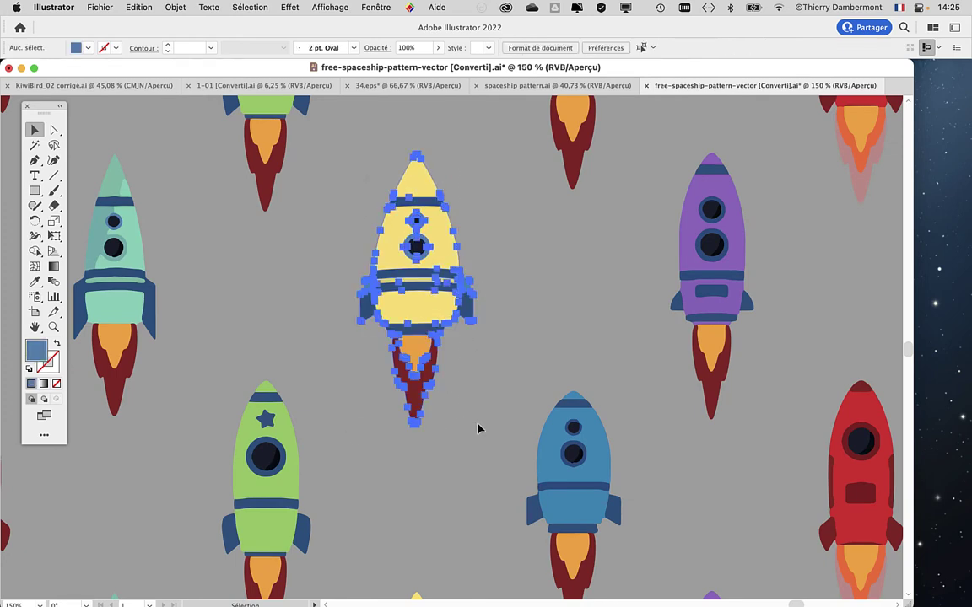
{"action": "left_click", "coordinate": [176, 7]}
{"action": "left_click", "coordinate": [198, 75]}
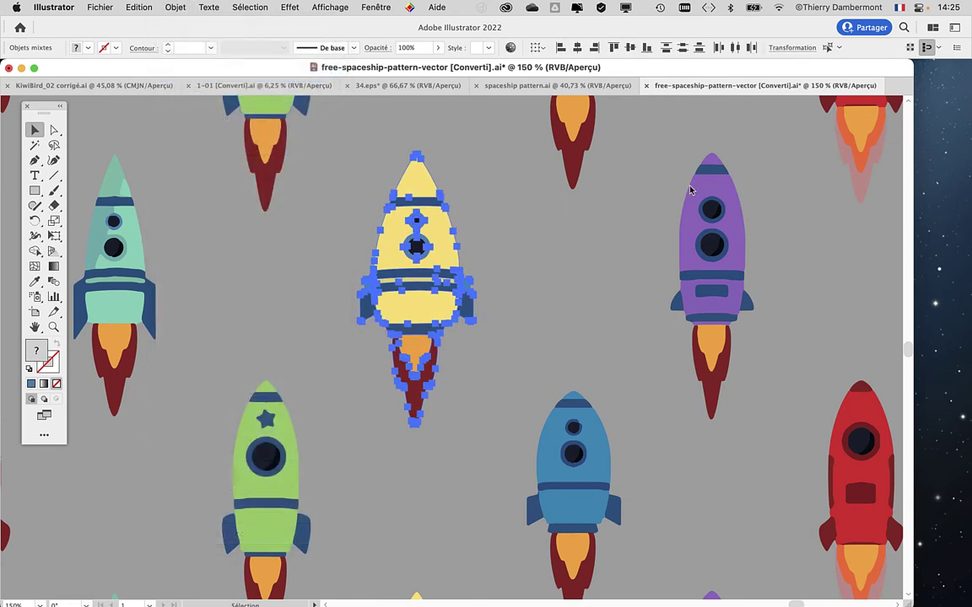
{"action": "left_click_drag", "start_coordinate": [775, 450], "coordinate": [774, 447]}
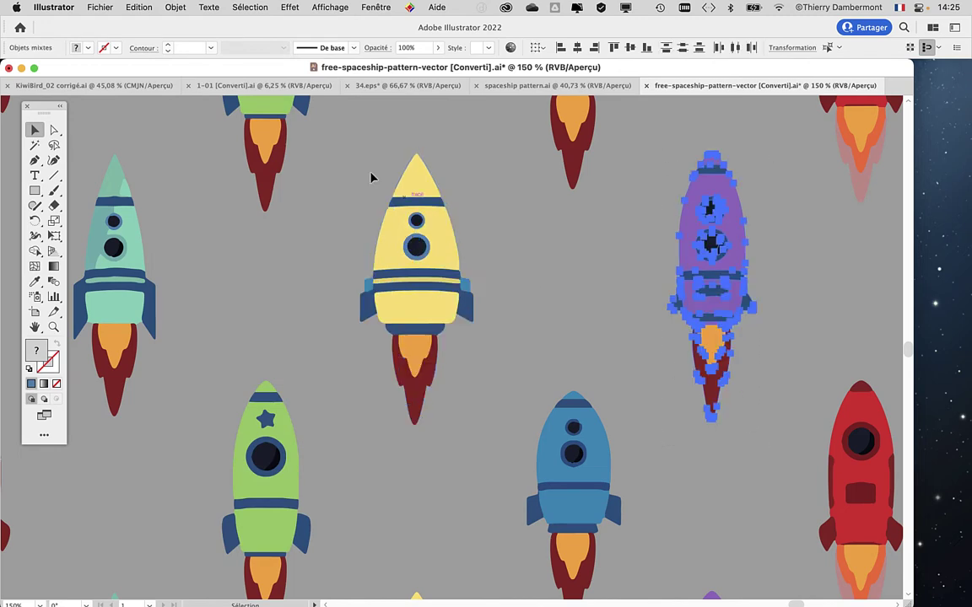
{"action": "left_click", "coordinate": [178, 7]}
{"action": "left_click", "coordinate": [194, 71]}
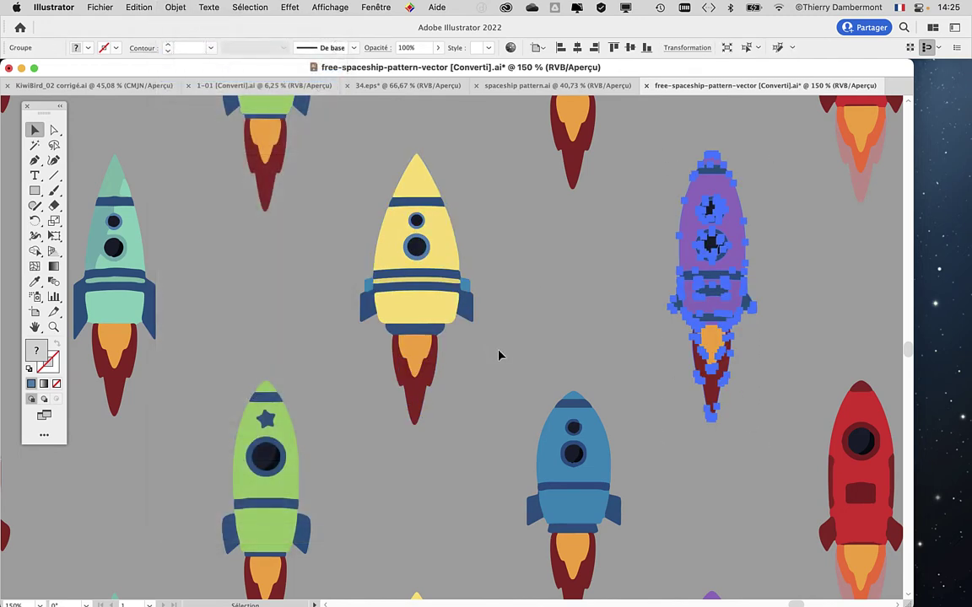
Step: Group the teal rocket's parts and select the blue rocket as one group
{"action": "scroll", "coordinate": [497, 355], "scroll_direction": "down", "scroll_amount": 1}
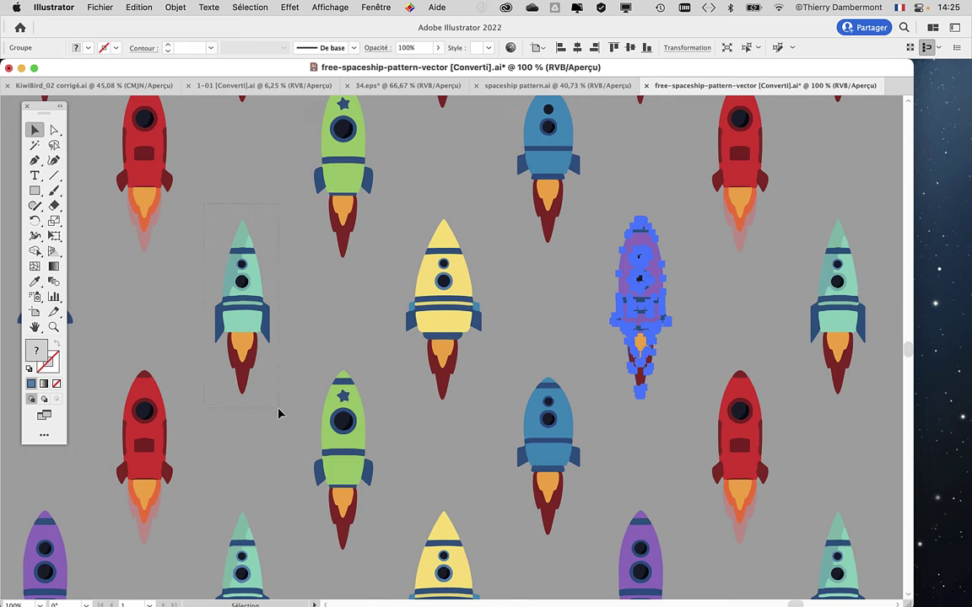
{"action": "left_click_drag", "start_coordinate": [280, 414], "coordinate": [280, 413]}
{"action": "key", "text": "a"}
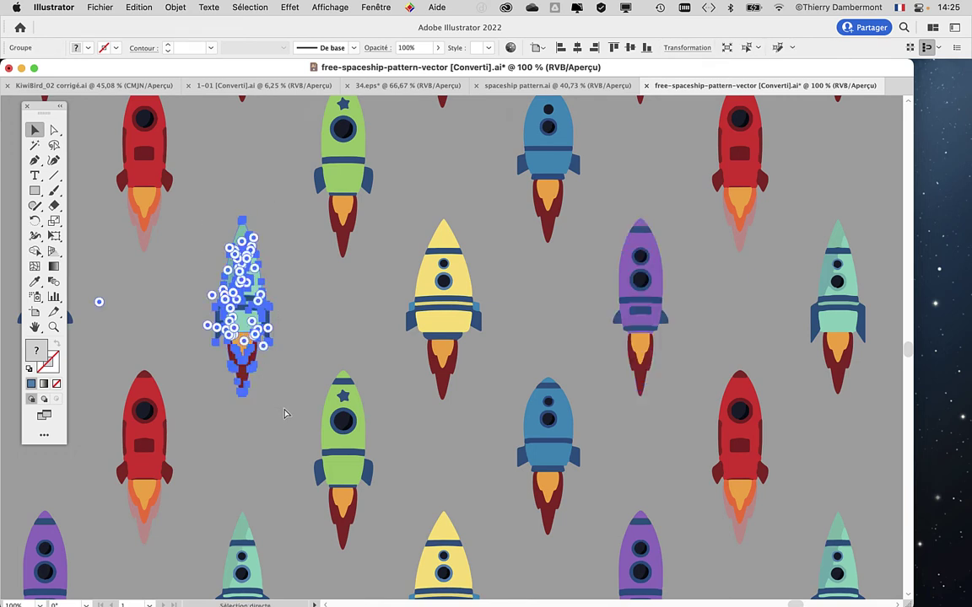
{"action": "left_click", "coordinate": [343, 329]}
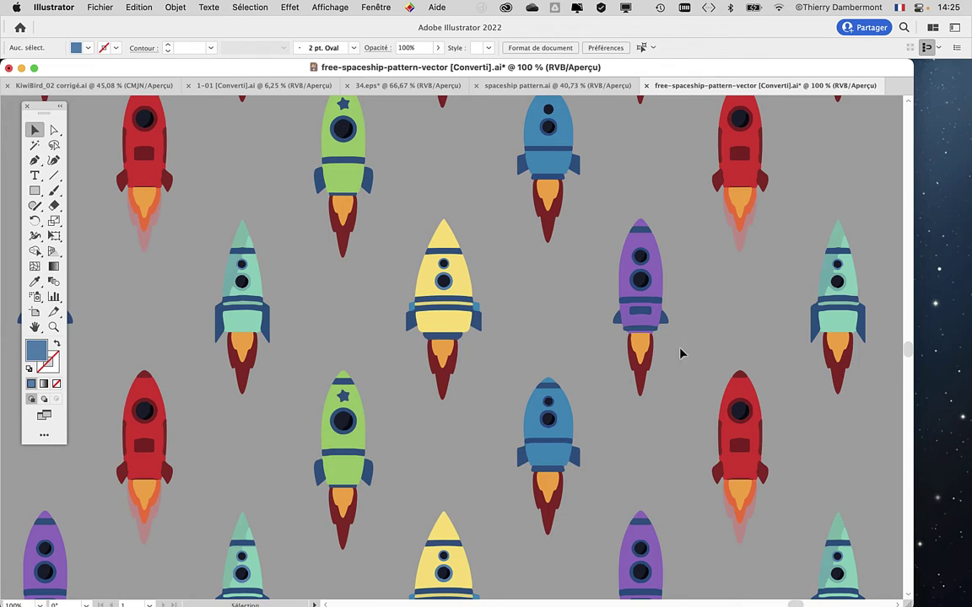
{"action": "left_click_drag", "start_coordinate": [576, 553], "coordinate": [579, 555]}
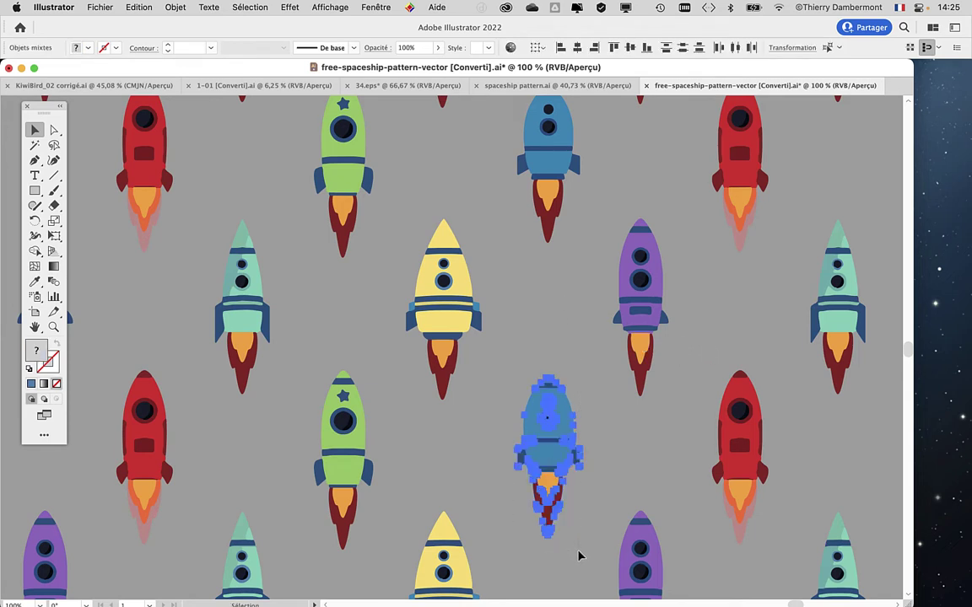
{"action": "left_click", "coordinate": [512, 353]}
{"action": "left_click_drag", "start_coordinate": [588, 556], "coordinate": [596, 529]}
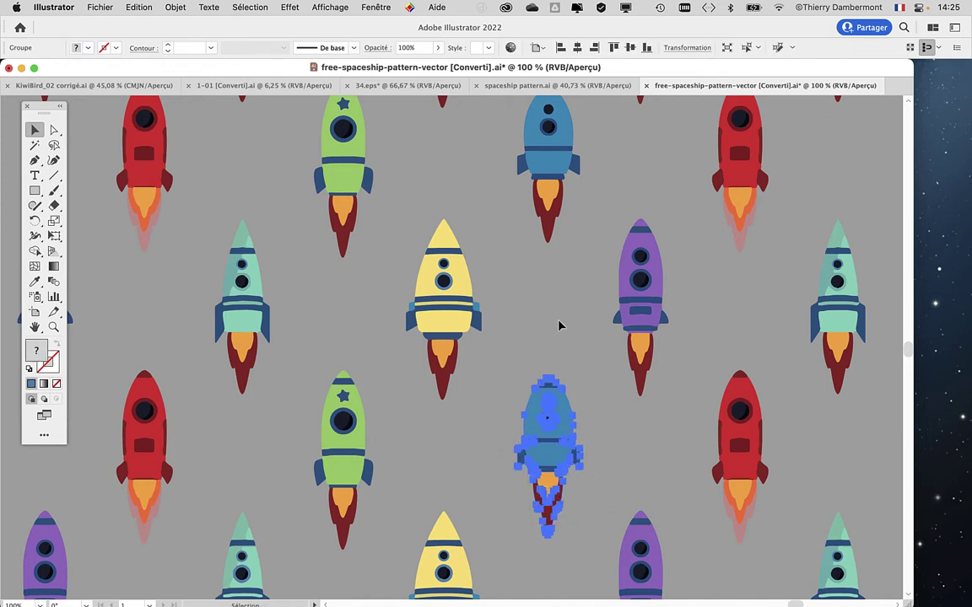
Step: Select the teal, yellow, purple and blue rockets together for locking
{"action": "left_click", "coordinate": [472, 354]}
{"action": "left_click", "coordinate": [257, 278]}
{"action": "left_click", "coordinate": [443, 291], "text": "shift"}
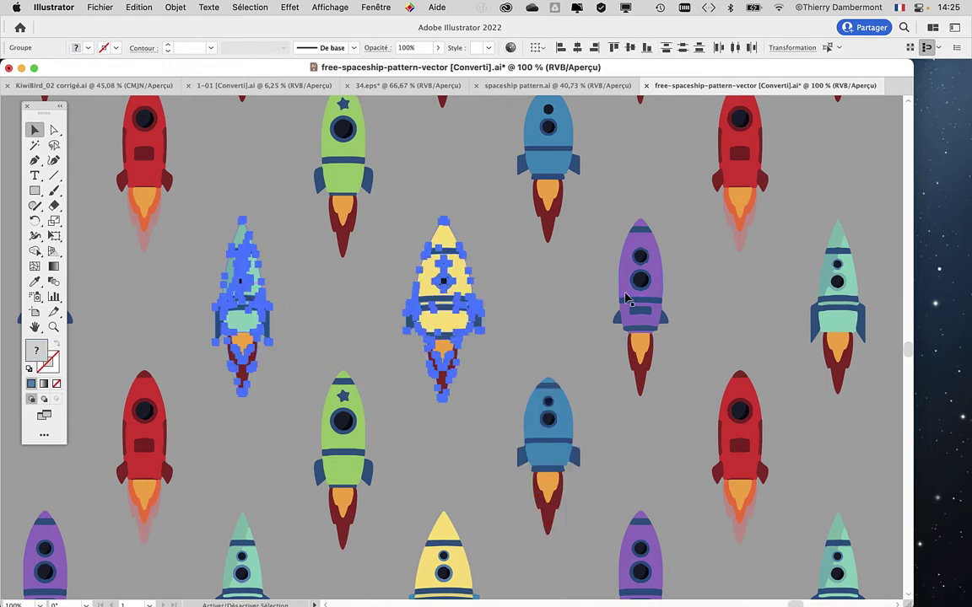
{"action": "left_click", "coordinate": [627, 299], "text": "shift"}
{"action": "left_click", "coordinate": [548, 426], "text": "shift"}
{"action": "left_click", "coordinate": [175, 6]}
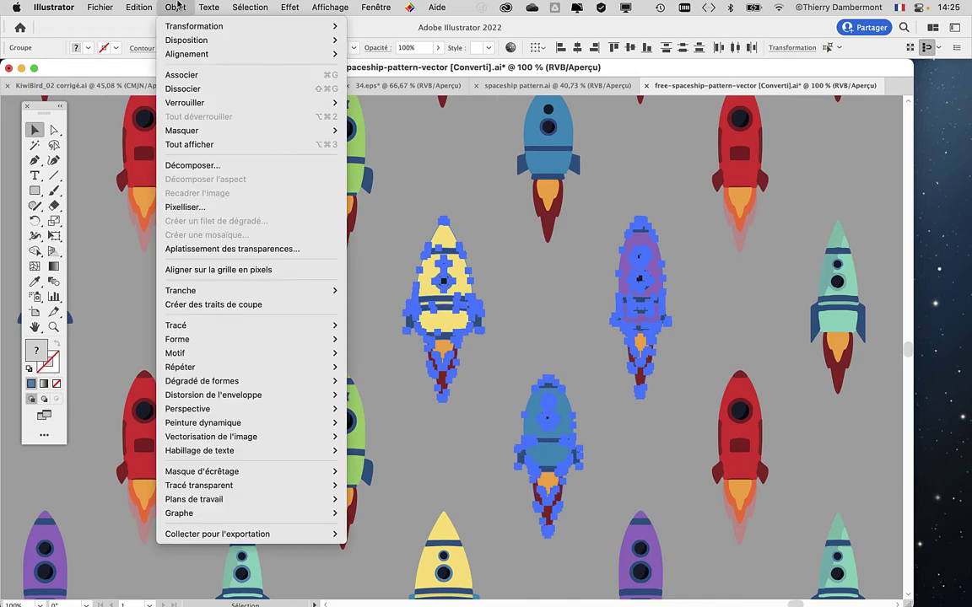
{"action": "mouse_move", "coordinate": [185, 102]}
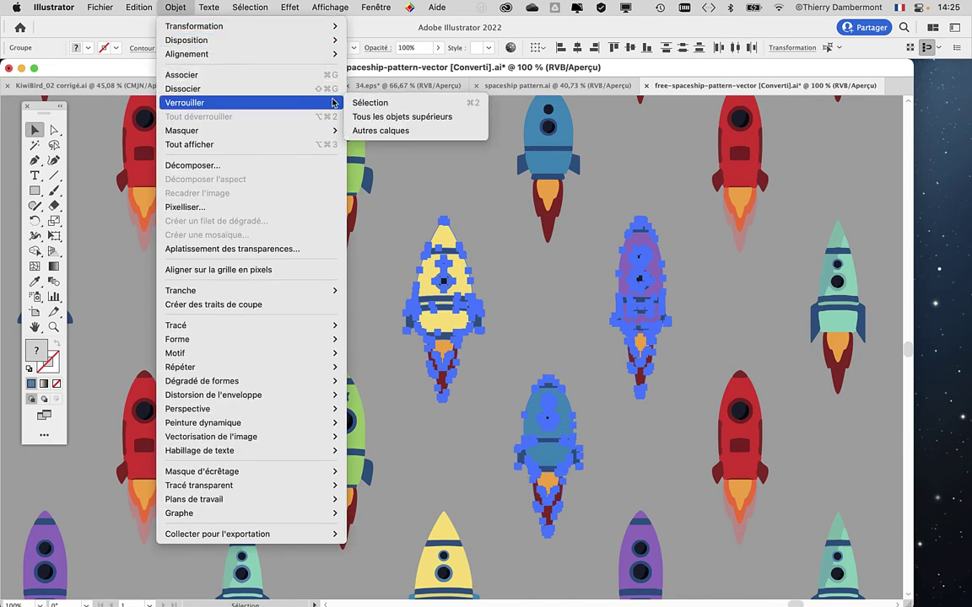
Step: Lock the four rockets, delete all other pattern artwork, then unlock and deselect them
{"action": "left_click", "coordinate": [371, 102]}
{"action": "key", "text": "super+minus"}
{"action": "key", "text": "super+minus"}
{"action": "key", "text": "super+minus"}
{"action": "key", "text": "super+minus"}
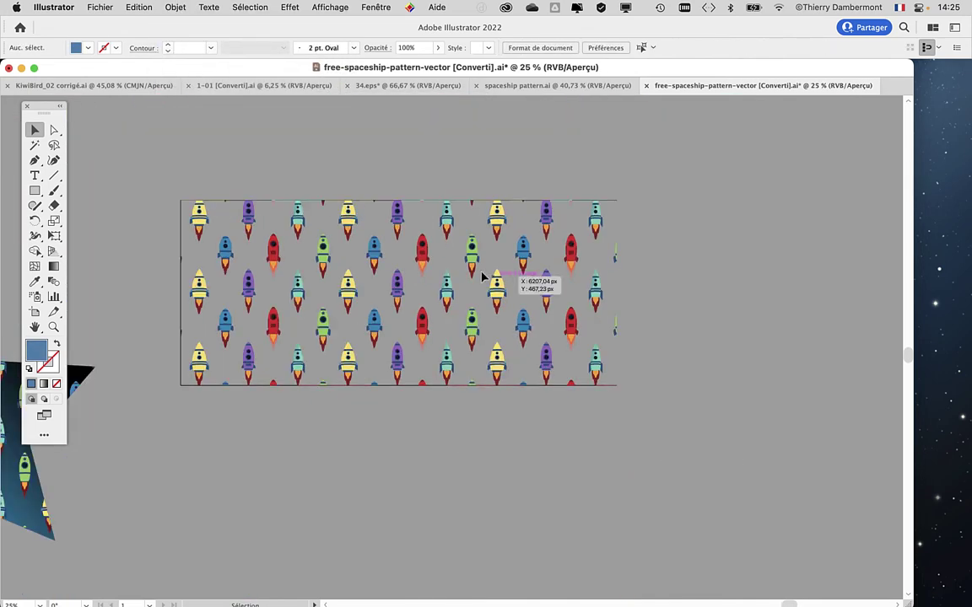
{"action": "key", "text": "super+a"}
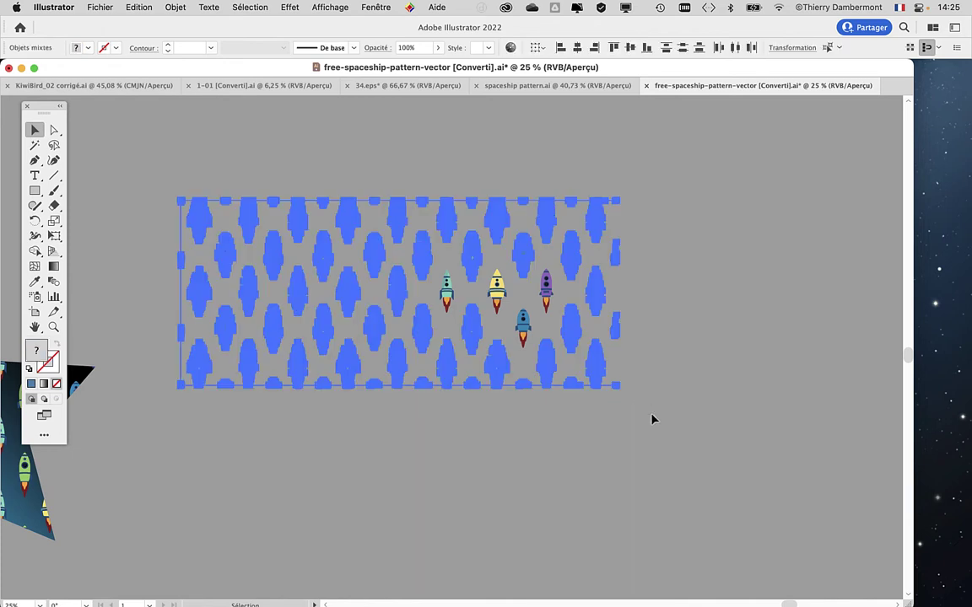
{"action": "key", "text": "Delete"}
{"action": "scroll", "coordinate": [531, 322], "scroll_direction": "up", "scroll_amount": 5}
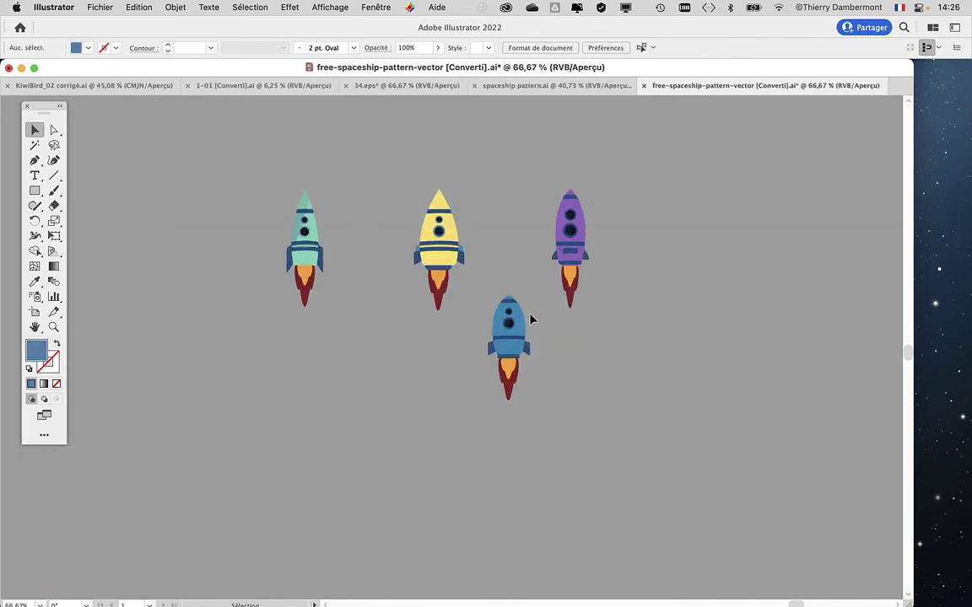
{"action": "left_click", "coordinate": [175, 7]}
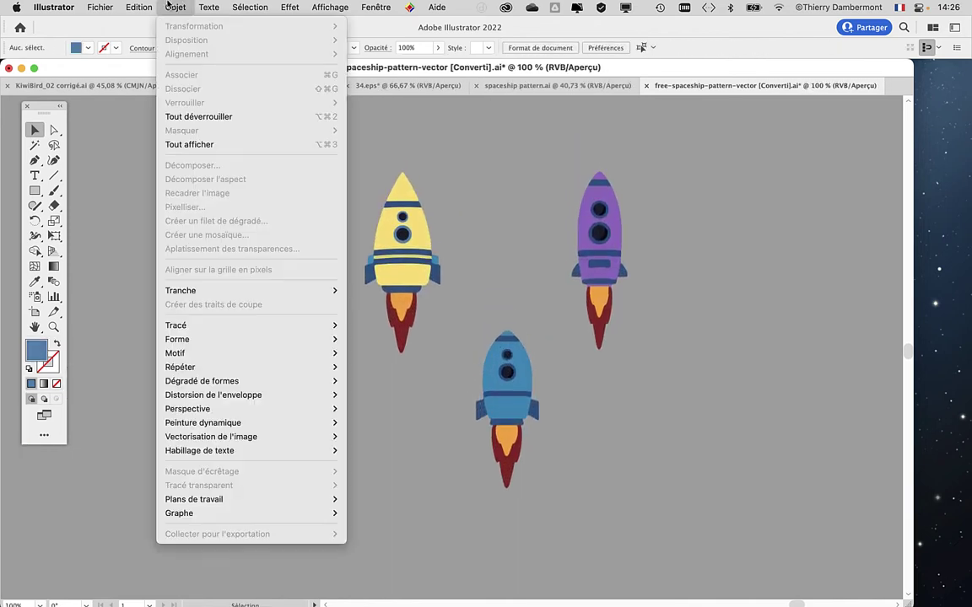
{"action": "left_click", "coordinate": [217, 114]}
{"action": "left_click", "coordinate": [489, 216]}
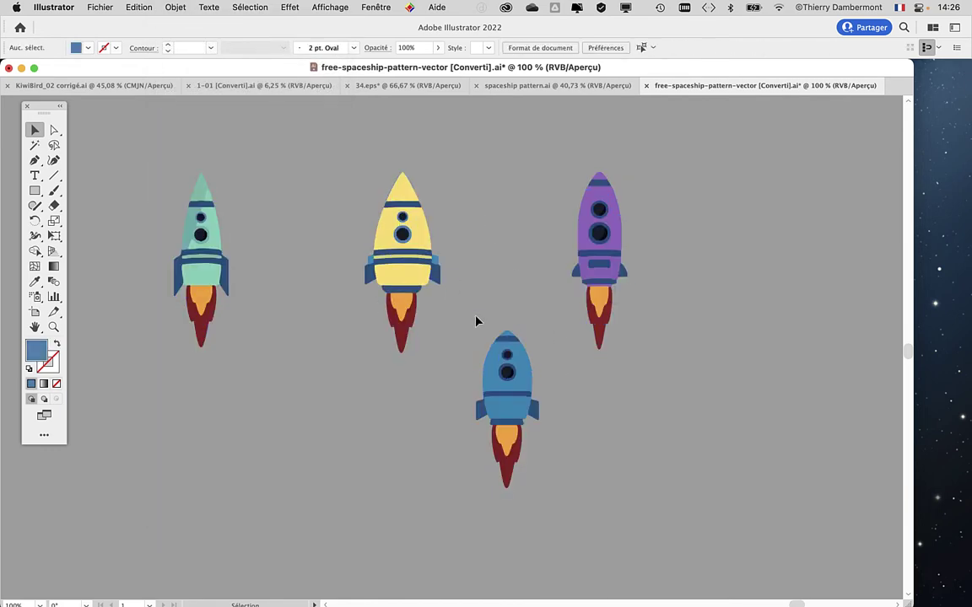
Step: Add the four selected rockets to the Swatches panel as a new pattern
{"action": "key", "text": "super+a"}
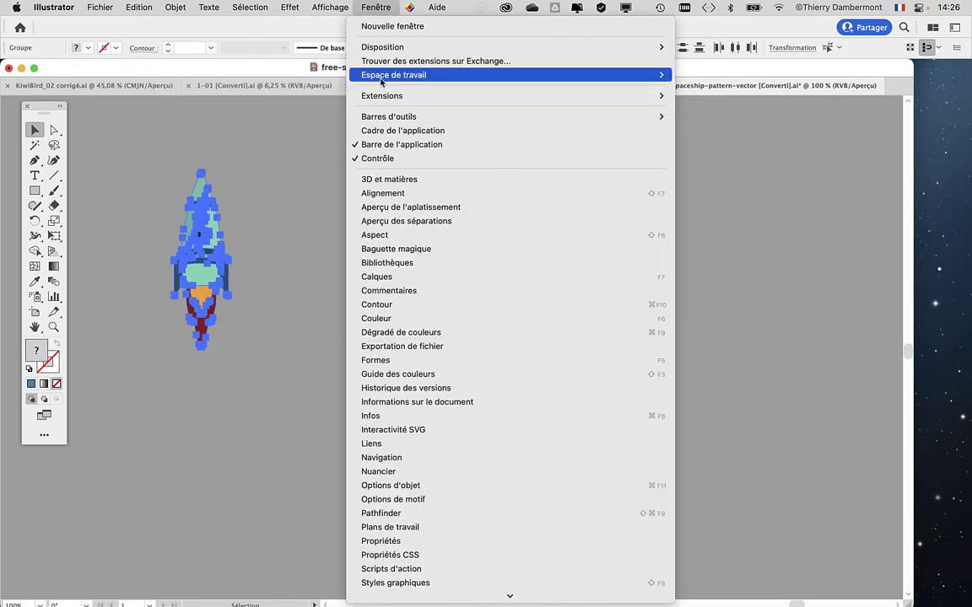
{"action": "left_click", "coordinate": [375, 7]}
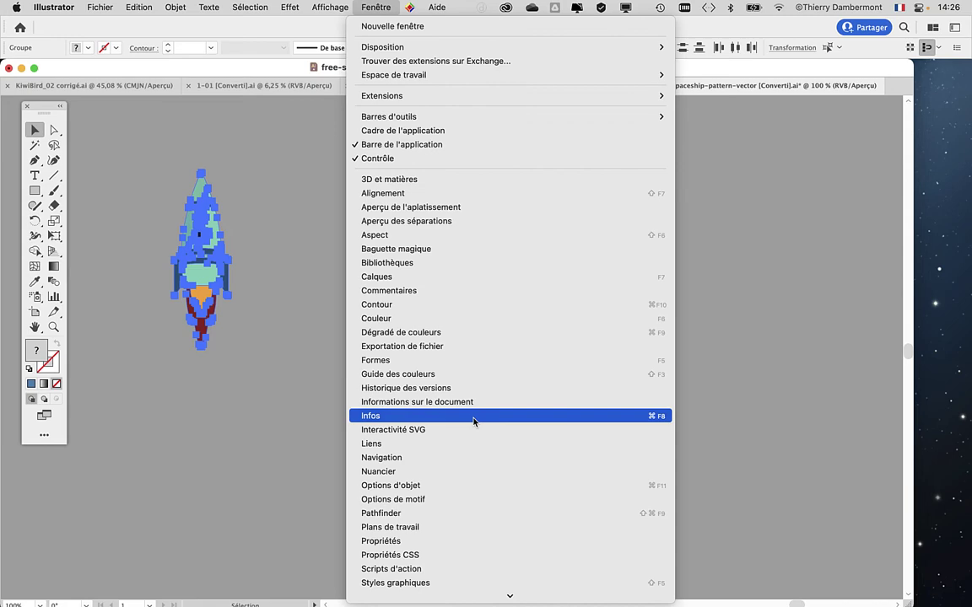
{"action": "left_click", "coordinate": [470, 472]}
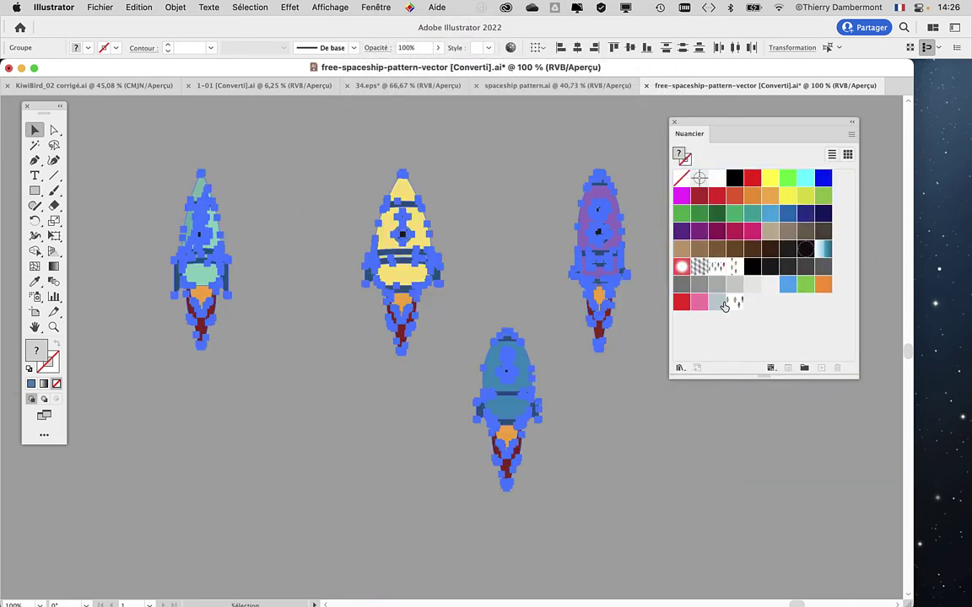
{"action": "left_click", "coordinate": [278, 172]}
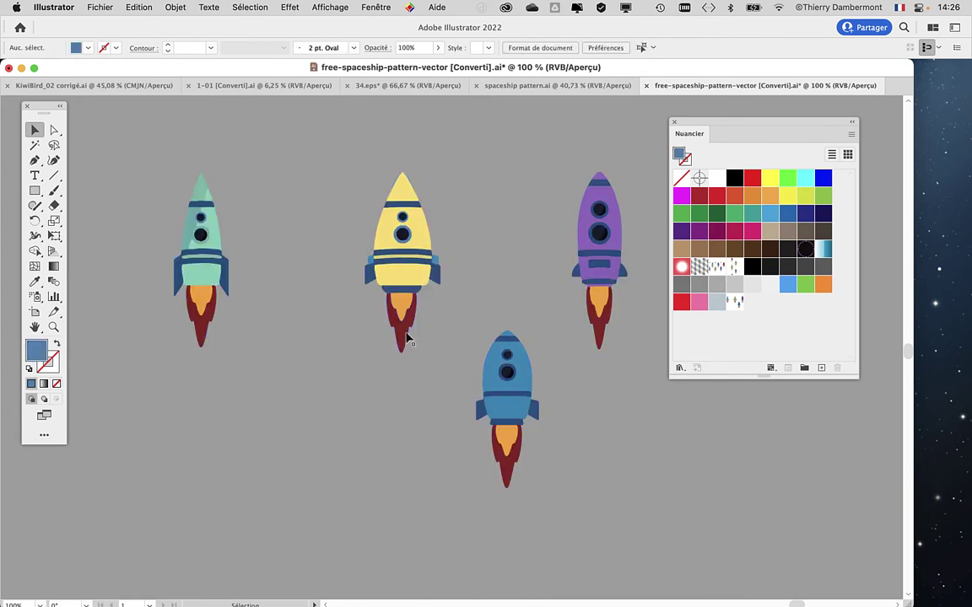
Step: Open New Pattern Swatch 5 for editing as a 455.96×318.29 px tile
{"action": "scroll", "coordinate": [455, 360], "scroll_direction": "down", "scroll_amount": 1}
{"action": "scroll", "coordinate": [460, 360], "scroll_direction": "right", "scroll_amount": 5}
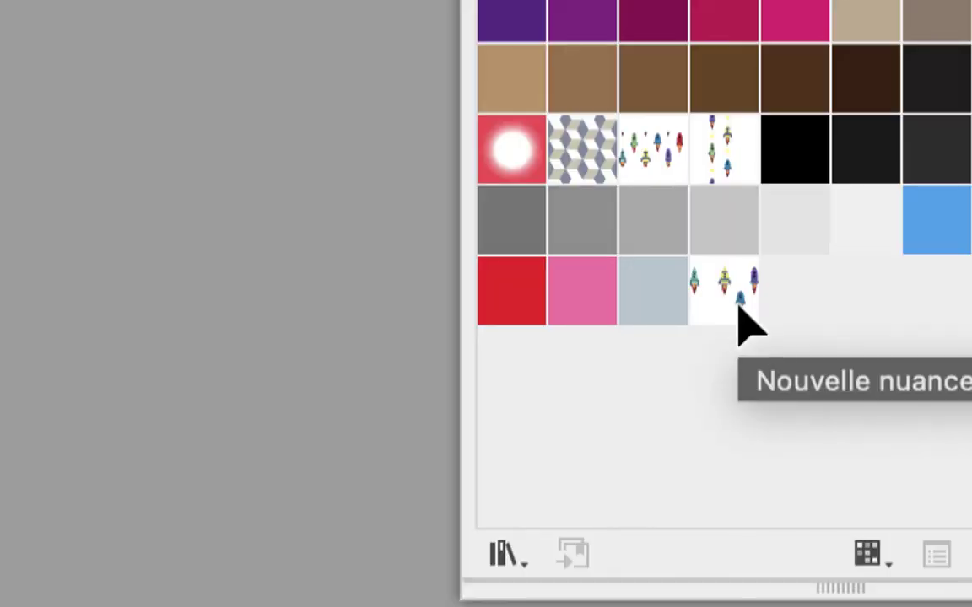
{"action": "double_click", "coordinate": [737, 307]}
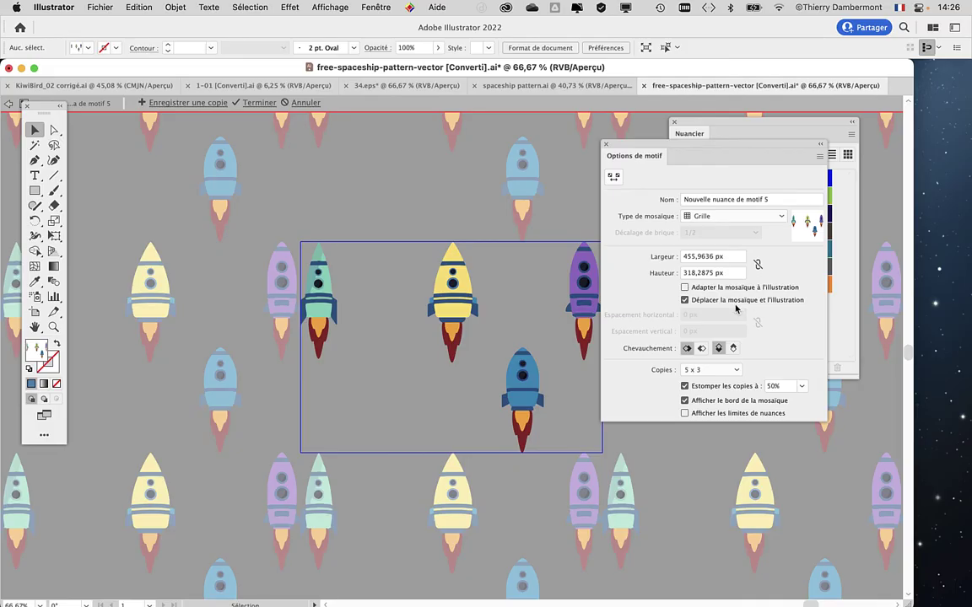
{"action": "left_click_drag", "start_coordinate": [620, 144], "coordinate": [748, 169]}
Step: Nudge the teal rocket right and tilt it slightly counter-clockwise with Free Transform
{"action": "left_click_drag", "start_coordinate": [335, 291], "coordinate": [356, 305]}
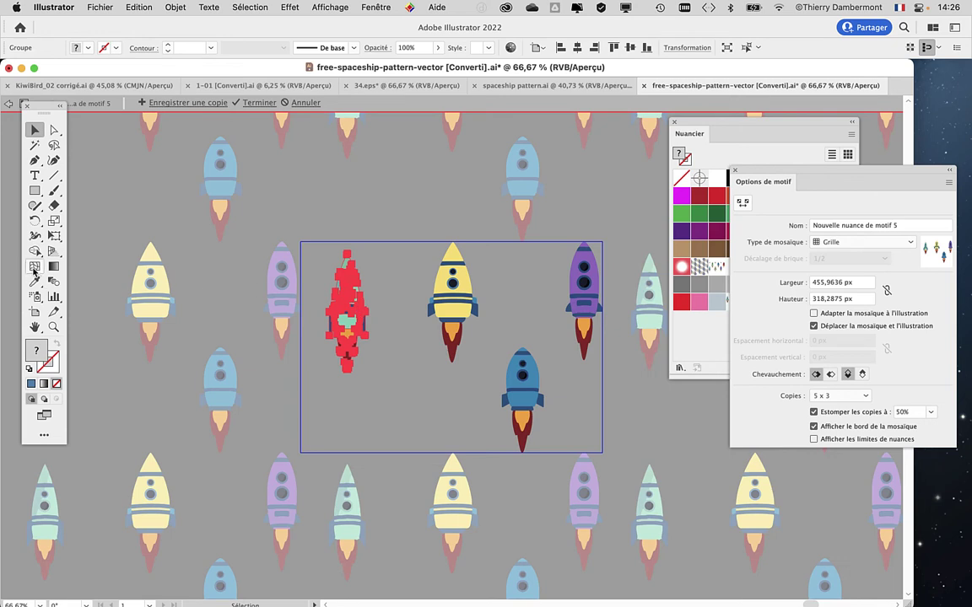
{"action": "left_click", "coordinate": [53, 236]}
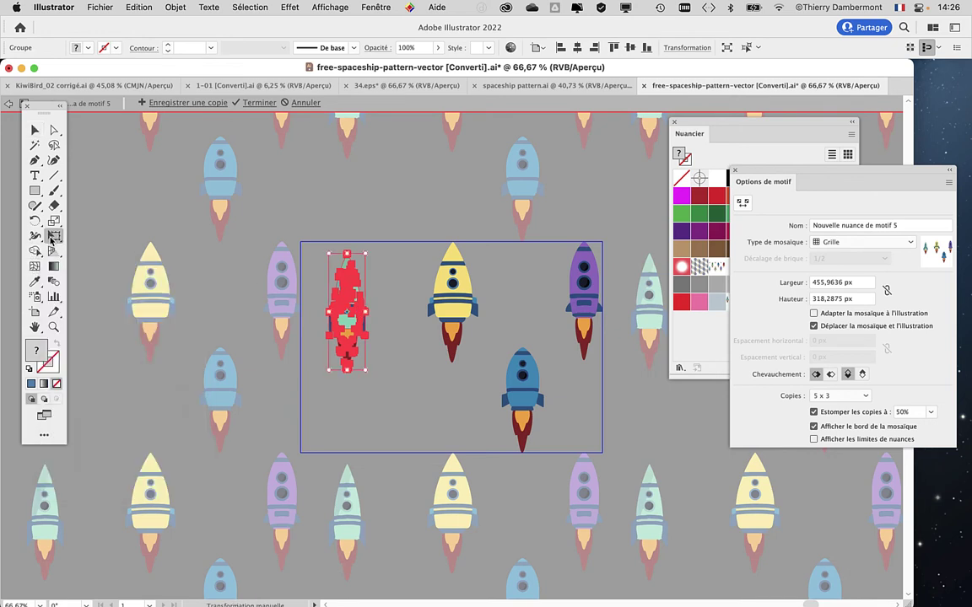
{"action": "scroll", "coordinate": [370, 363], "scroll_direction": "up", "scroll_amount": 1}
{"action": "mouse_move", "coordinate": [371, 368]}
{"action": "left_mouse_down"}
{"action": "mouse_move", "coordinate": [384, 361]}
{"action": "mouse_move", "coordinate": [622, 417]}
{"action": "left_mouse_up"}
{"action": "left_click", "coordinate": [482, 289]}
Step: Tilt and raise the blue rocket, then shift the purple rocket and rotate it about 9°
{"action": "left_click", "coordinate": [614, 407]}
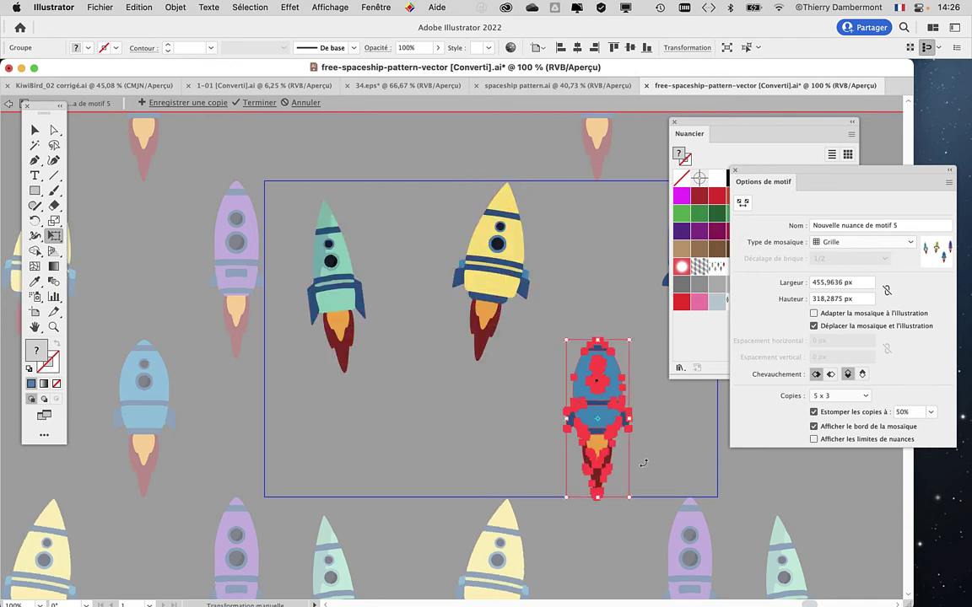
{"action": "left_click_drag", "start_coordinate": [648, 465], "coordinate": [601, 375]}
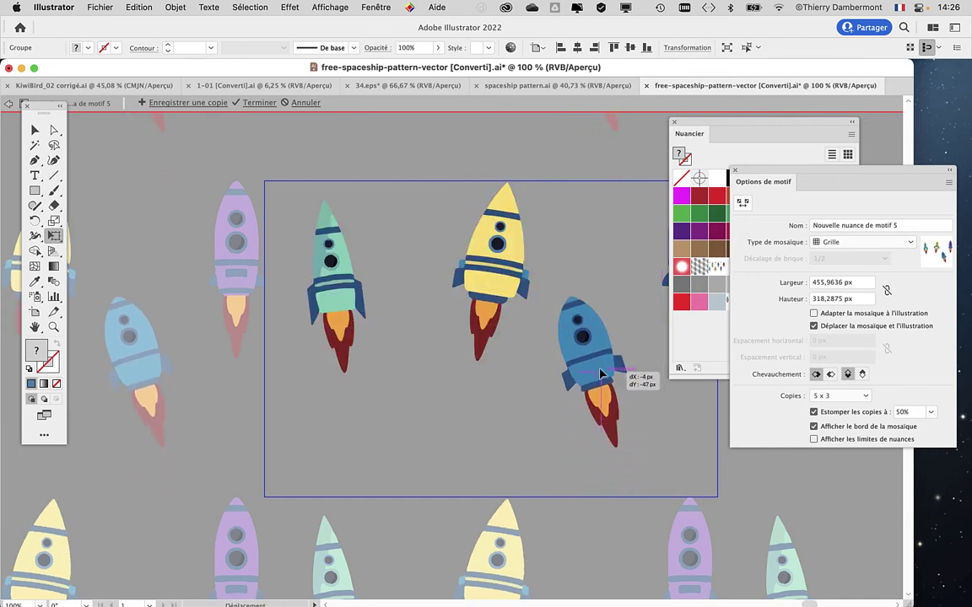
{"action": "scroll", "coordinate": [487, 407], "scroll_direction": "right", "scroll_amount": 5}
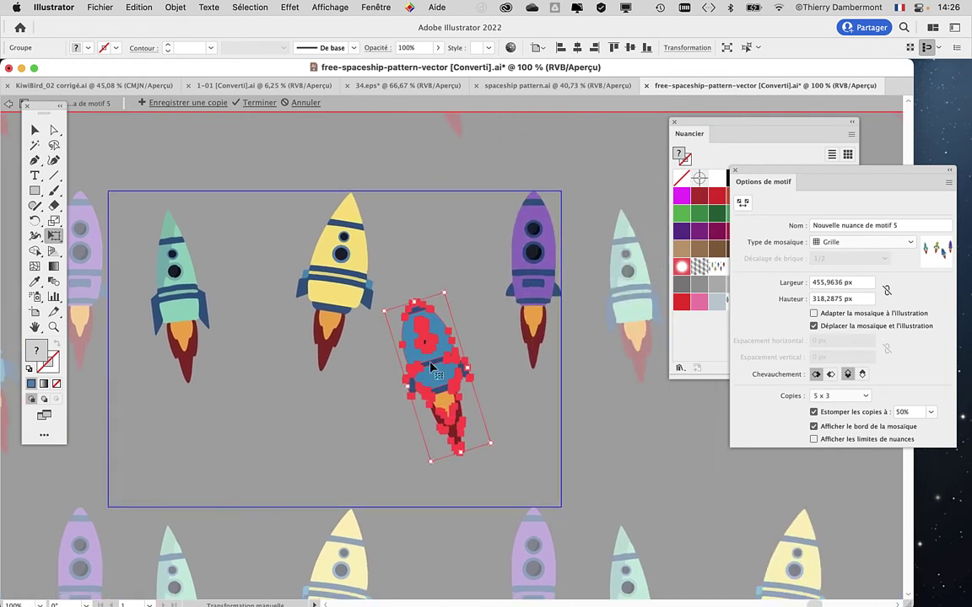
{"action": "left_click", "coordinate": [527, 270]}
{"action": "left_click_drag", "start_coordinate": [526, 269], "coordinate": [516, 306]}
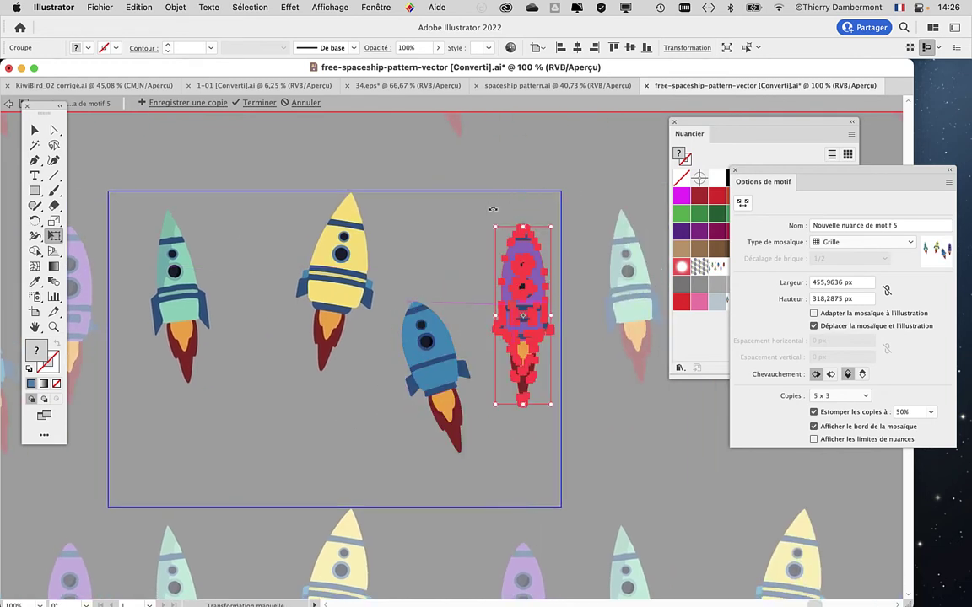
{"action": "left_click_drag", "start_coordinate": [493, 209], "coordinate": [511, 208]}
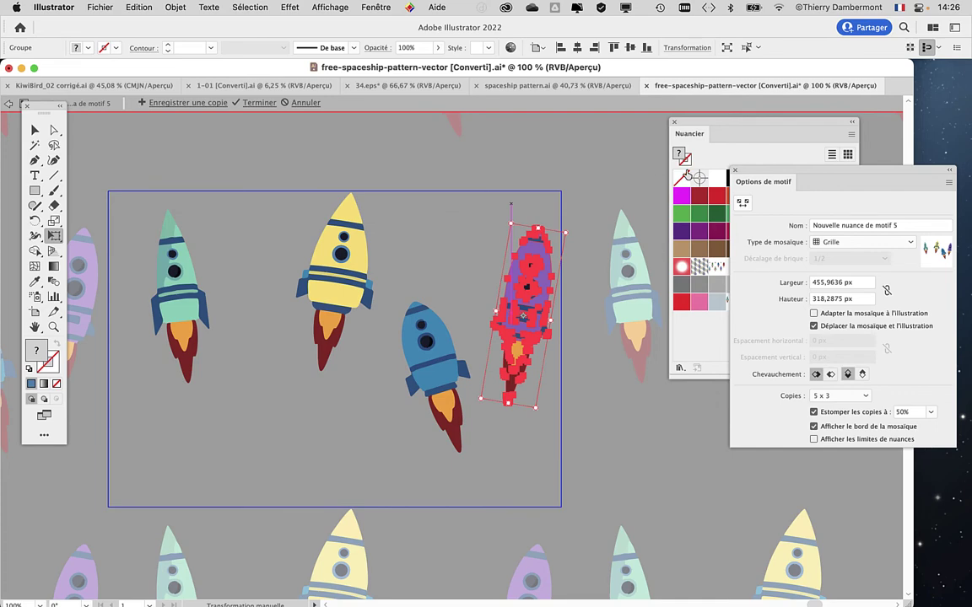
{"action": "left_click_drag", "start_coordinate": [752, 176], "coordinate": [524, 146]}
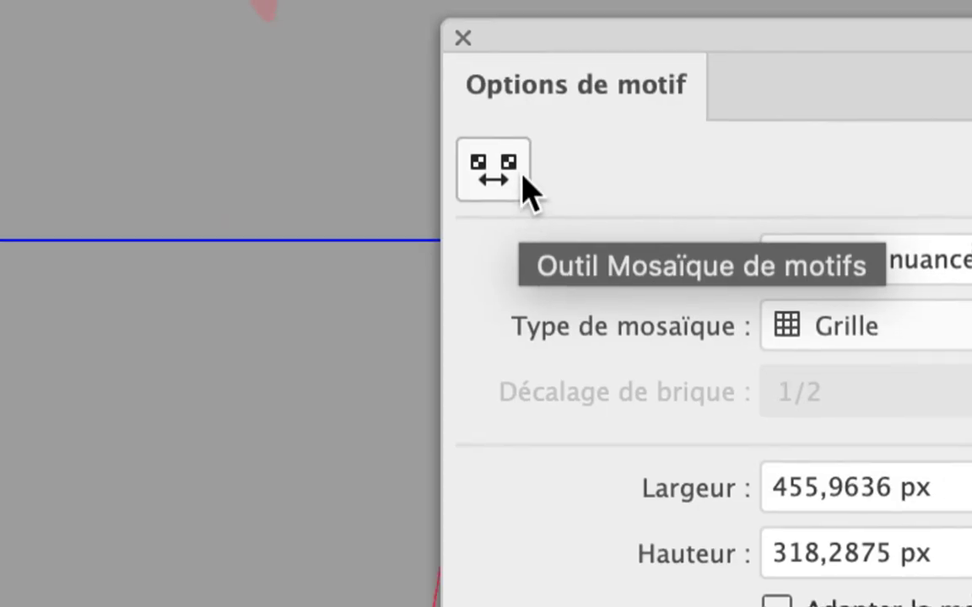
Step: Drag the pattern tile corners inward to about 354.75 × 186.12 px with the Pattern Tile tool
{"action": "left_click", "coordinate": [516, 174]}
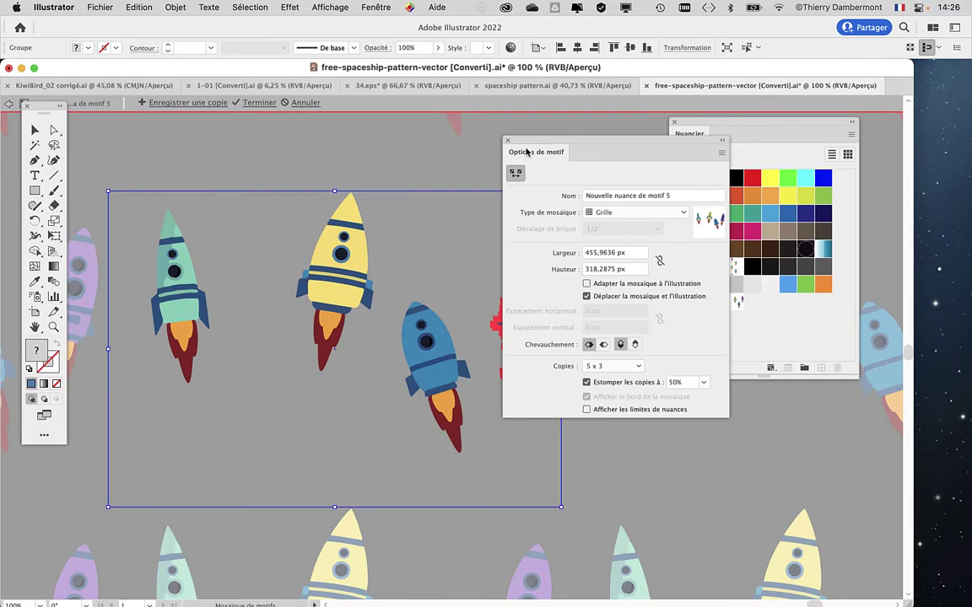
{"action": "left_click_drag", "start_coordinate": [527, 151], "coordinate": [662, 129]}
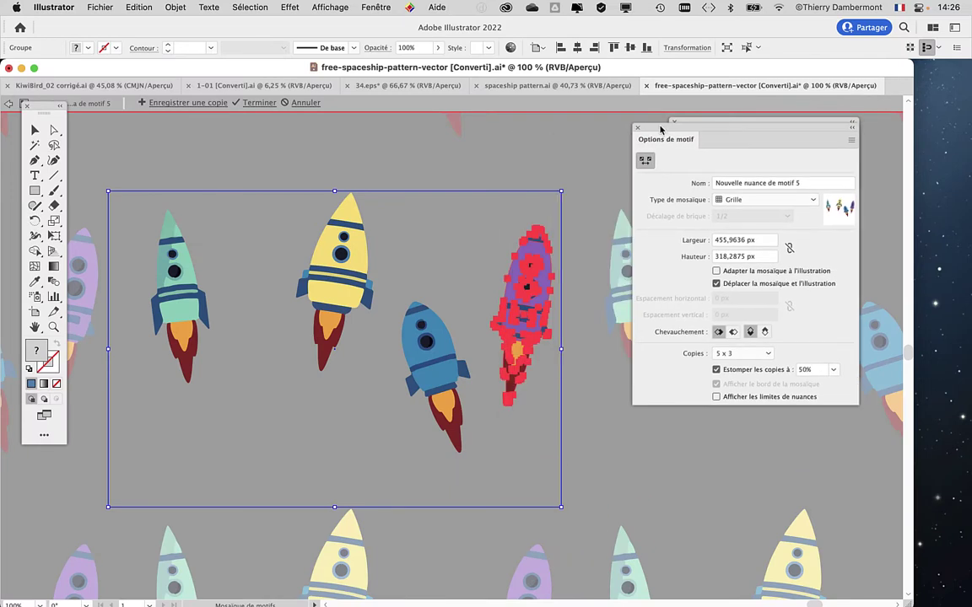
{"action": "left_click_drag", "start_coordinate": [108, 193], "coordinate": [164, 220]}
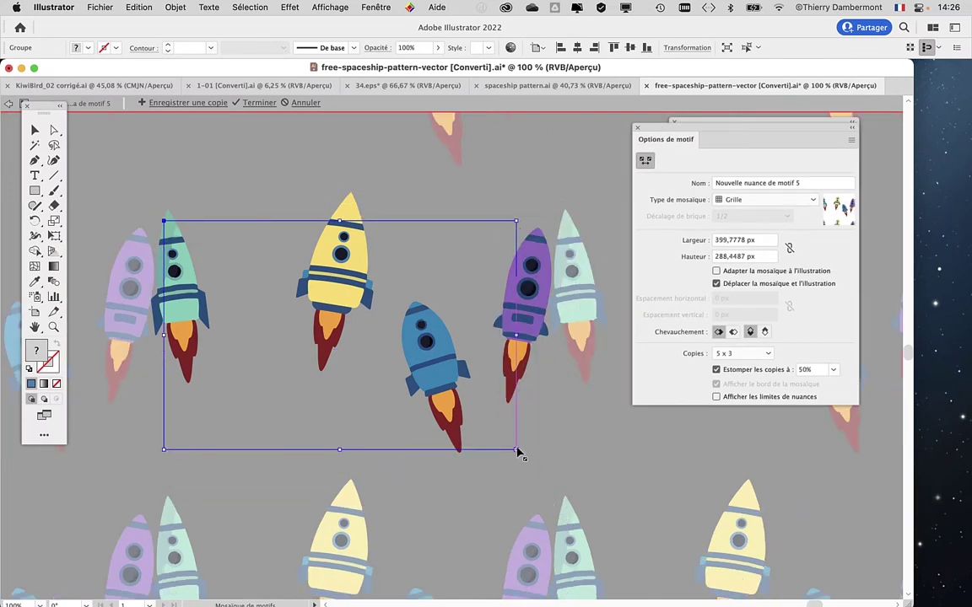
{"action": "left_click_drag", "start_coordinate": [561, 506], "coordinate": [517, 421]}
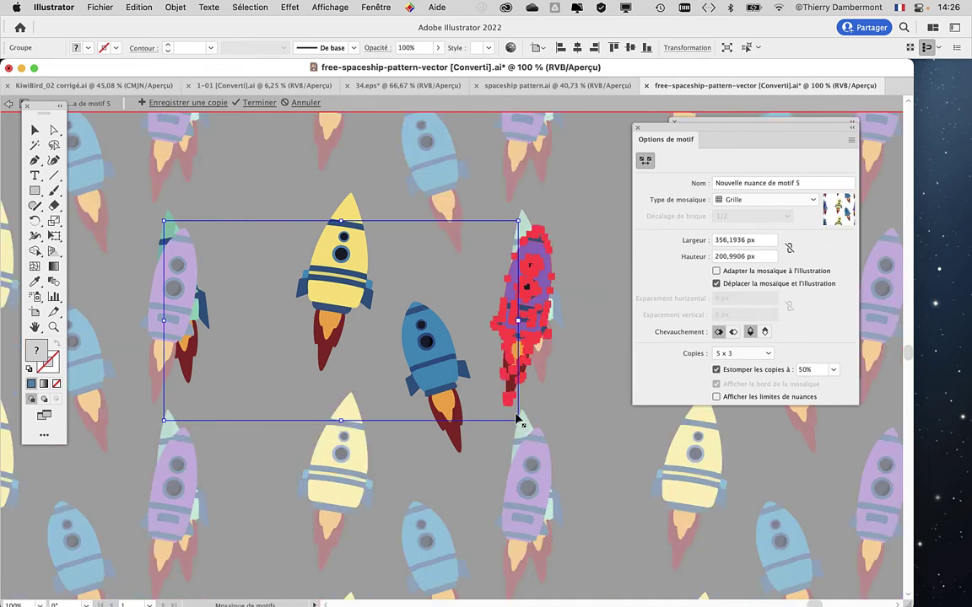
{"action": "left_click_drag", "start_coordinate": [517, 422], "coordinate": [516, 407]}
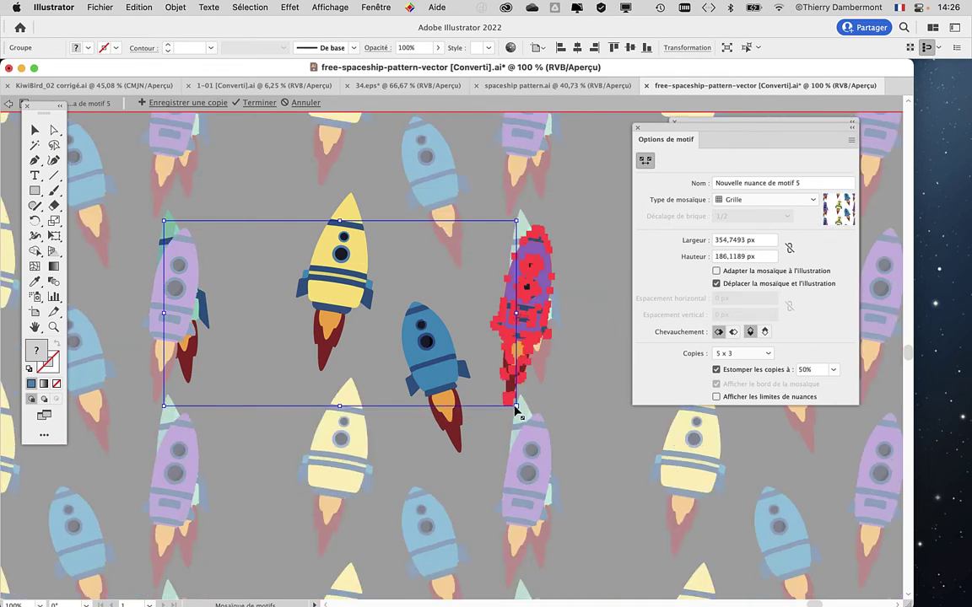
{"action": "left_click", "coordinate": [520, 314]}
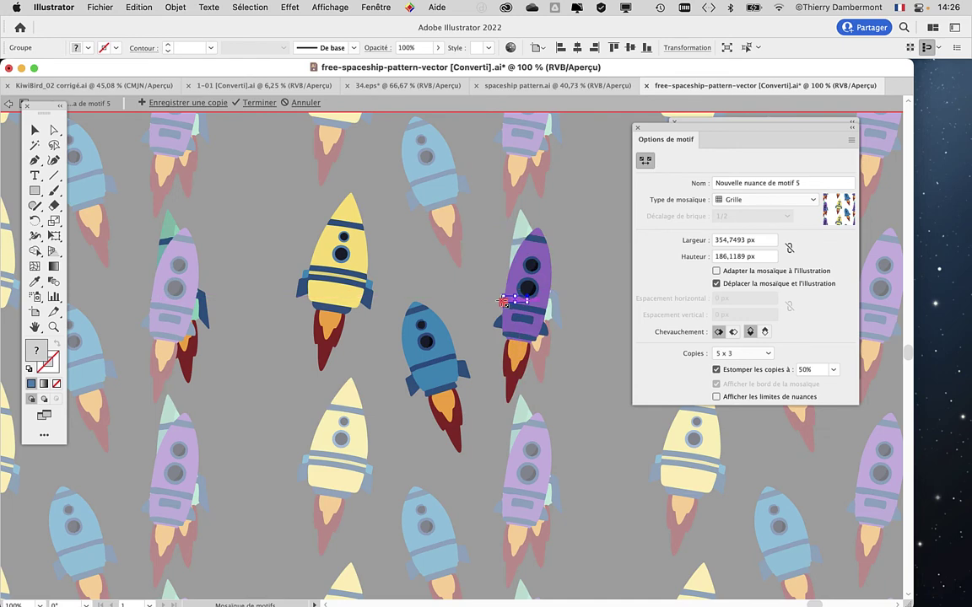
Step: Move the purple rocket left, the teal rocket slightly right, and the blue rocket beside the teal
{"action": "key", "text": "v"}
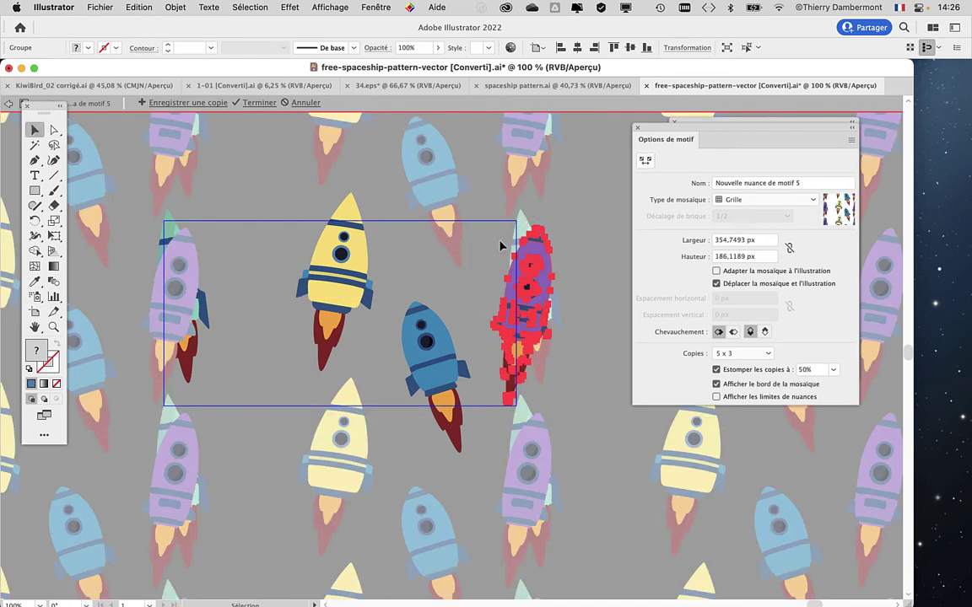
{"action": "mouse_move", "coordinate": [540, 267]}
{"action": "left_mouse_down"}
{"action": "mouse_move", "coordinate": [466, 253]}
{"action": "mouse_move", "coordinate": [474, 246]}
{"action": "left_mouse_up"}
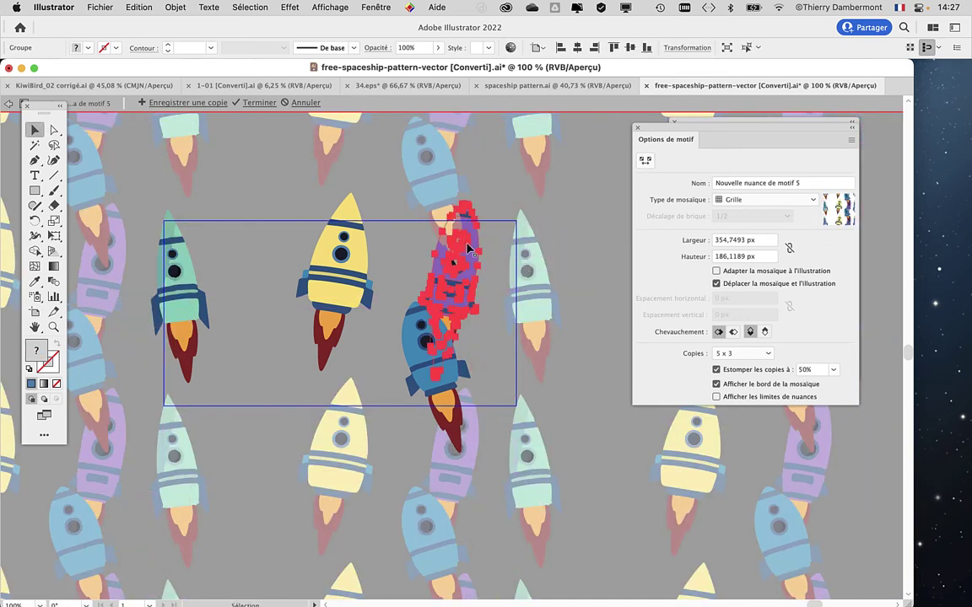
{"action": "left_click", "coordinate": [557, 446]}
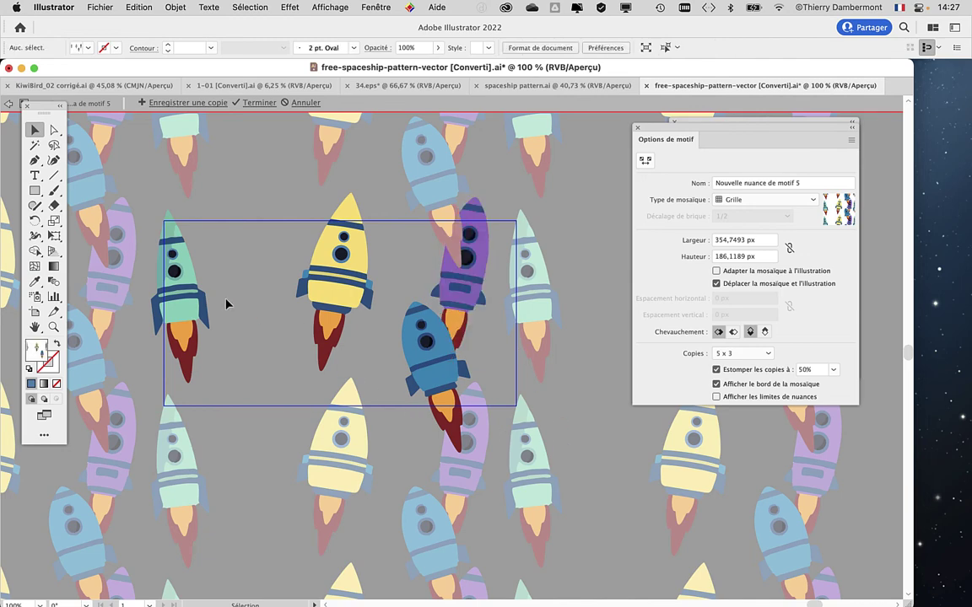
{"action": "left_click_drag", "start_coordinate": [177, 306], "coordinate": [207, 311]}
{"action": "left_click_drag", "start_coordinate": [445, 329], "coordinate": [284, 308]}
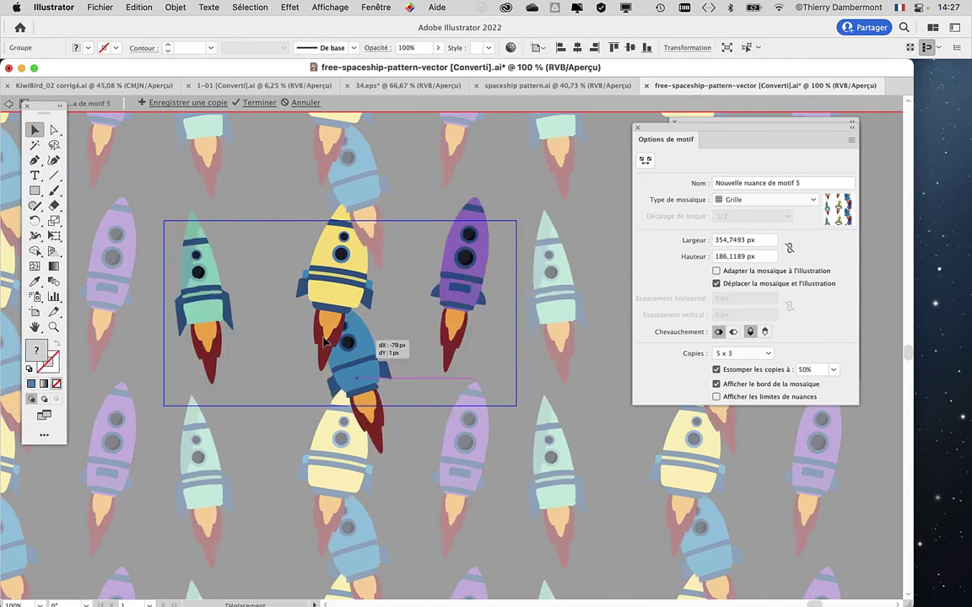
{"action": "left_click_drag", "start_coordinate": [467, 291], "coordinate": [448, 301]}
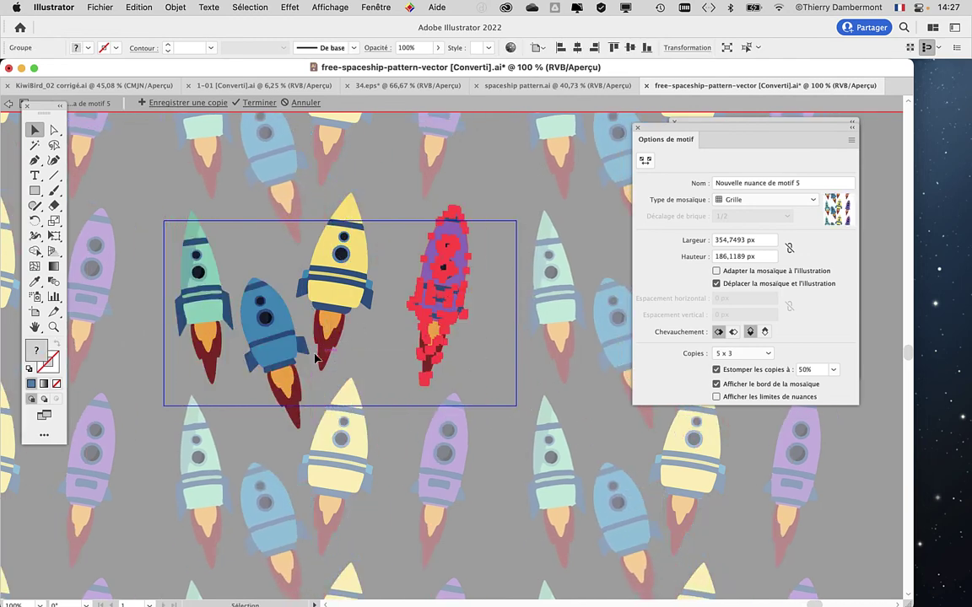
Step: Duplicate the blue rocket, tilt the copy, and place it beside the purple rocket
{"action": "left_click_drag", "start_coordinate": [283, 358], "coordinate": [452, 335]}
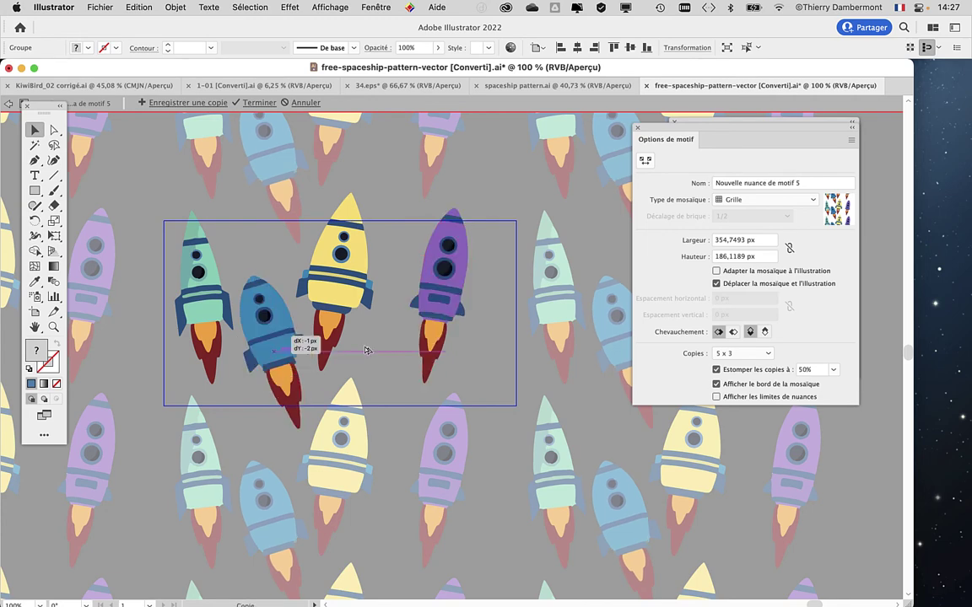
{"action": "left_click", "coordinate": [53, 235]}
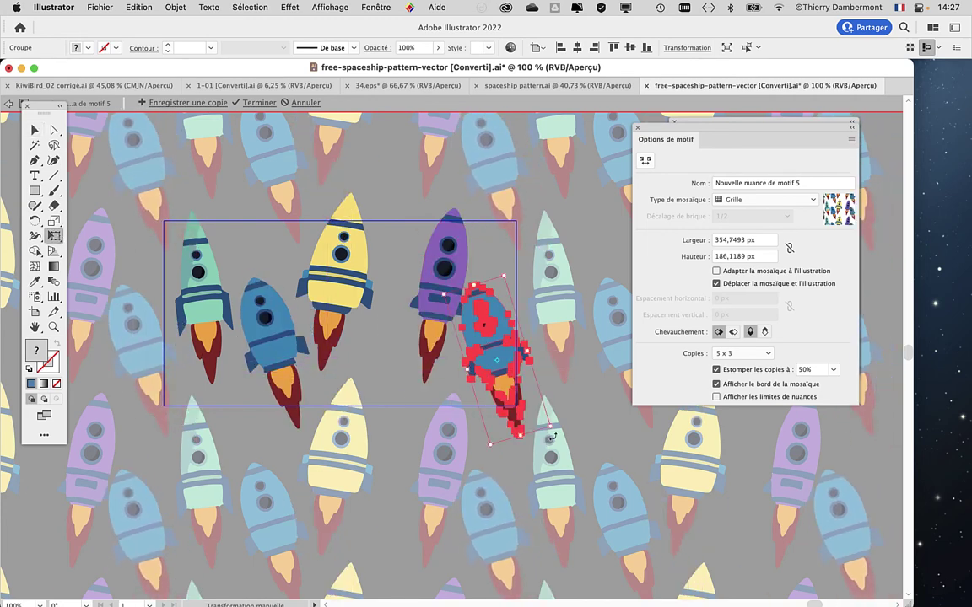
{"action": "mouse_move", "coordinate": [558, 451]}
{"action": "left_mouse_down"}
{"action": "mouse_move", "coordinate": [440, 457]}
{"action": "mouse_move", "coordinate": [463, 430]}
{"action": "left_mouse_up"}
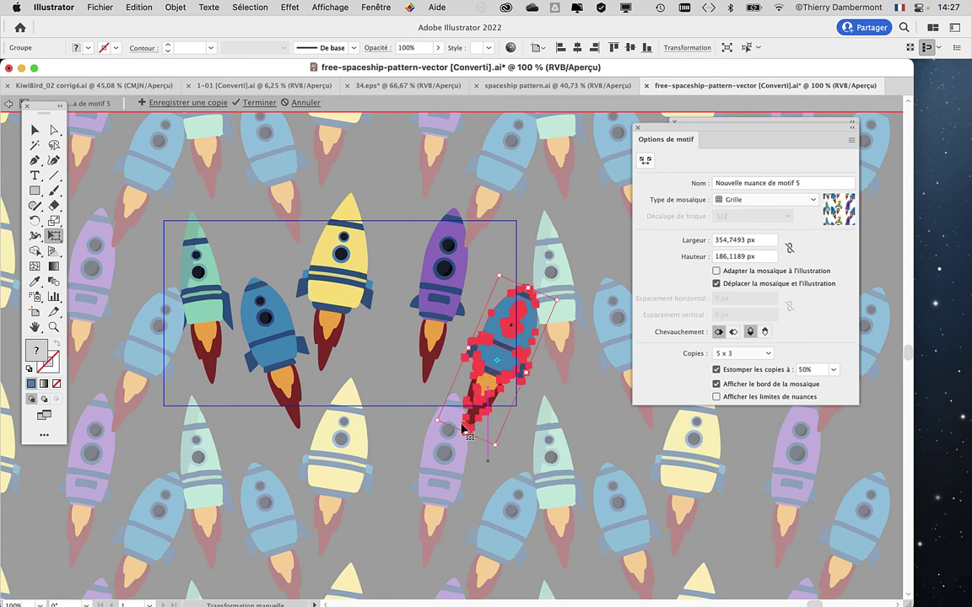
{"action": "left_click", "coordinate": [35, 129]}
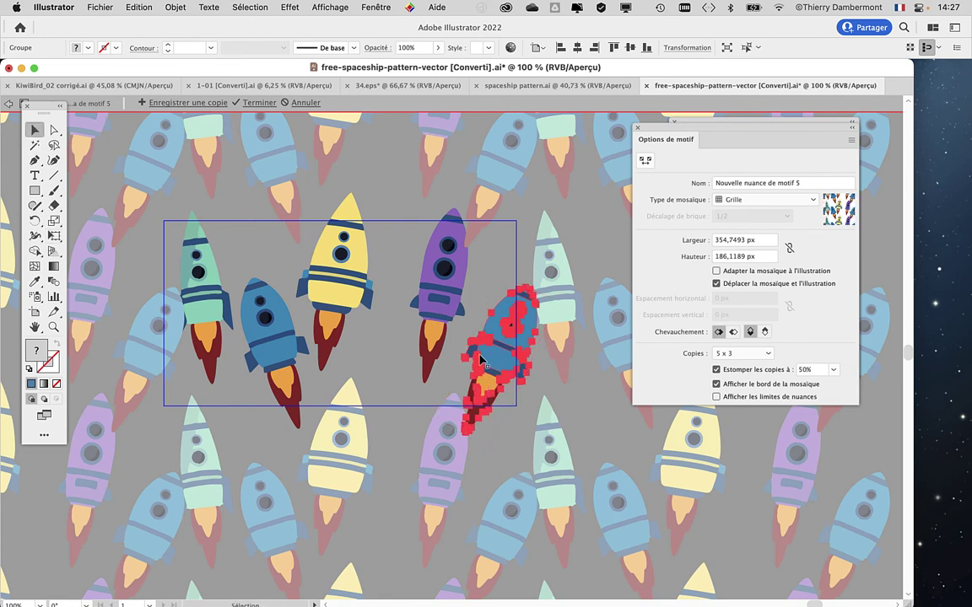
{"action": "left_click_drag", "start_coordinate": [487, 353], "coordinate": [473, 306]}
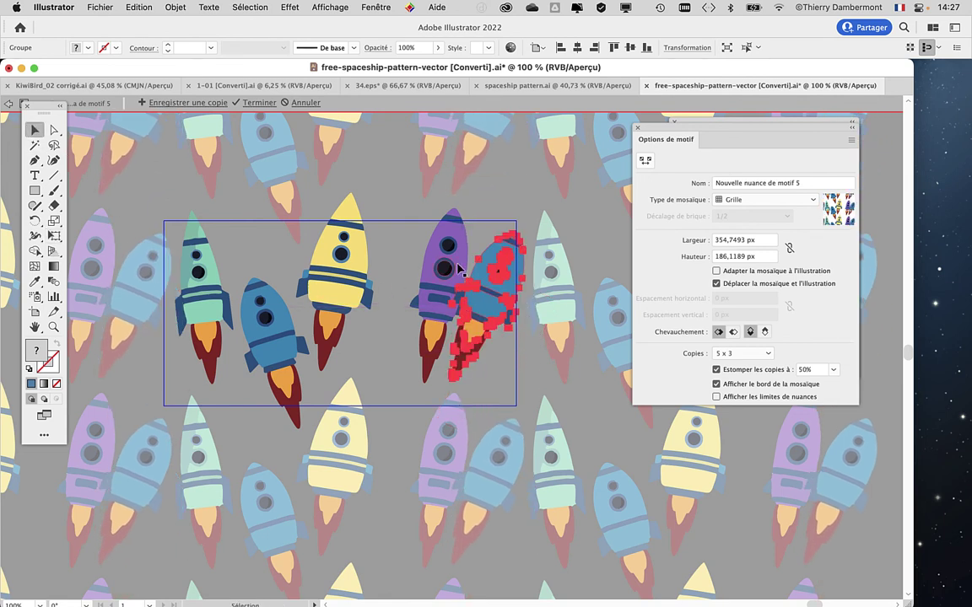
{"action": "left_click", "coordinate": [452, 264]}
Step: Add a tilted purple rocket copy below the yellow rocket, then exit pattern editing
{"action": "left_click_drag", "start_coordinate": [439, 266], "coordinate": [346, 304]}
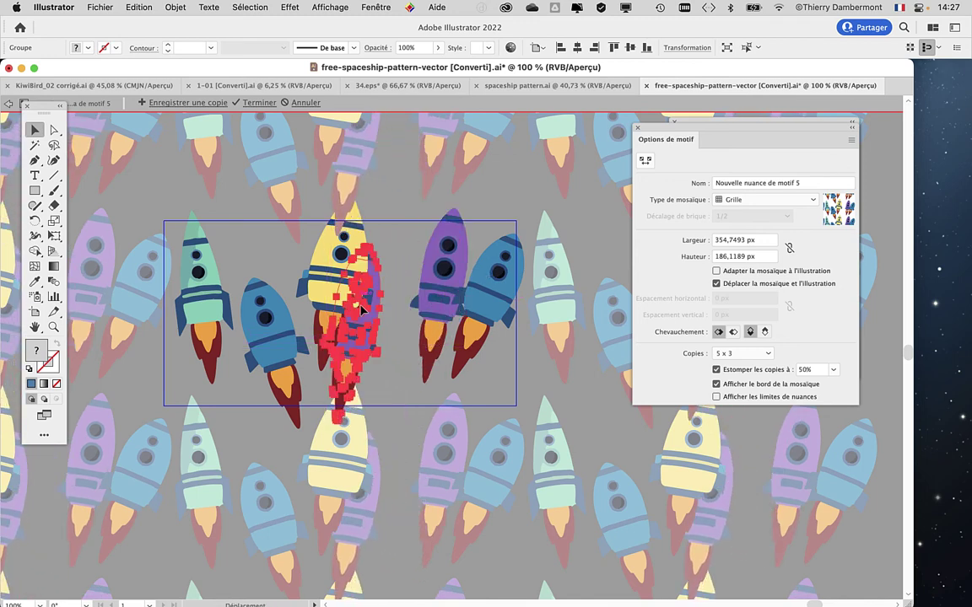
{"action": "left_click", "coordinate": [54, 237]}
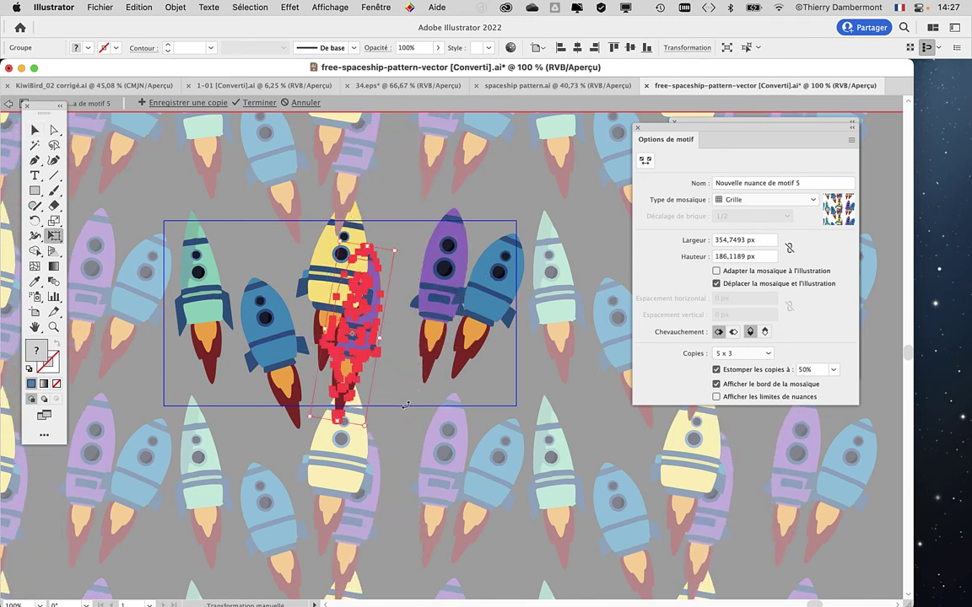
{"action": "left_click_drag", "start_coordinate": [405, 406], "coordinate": [428, 373]}
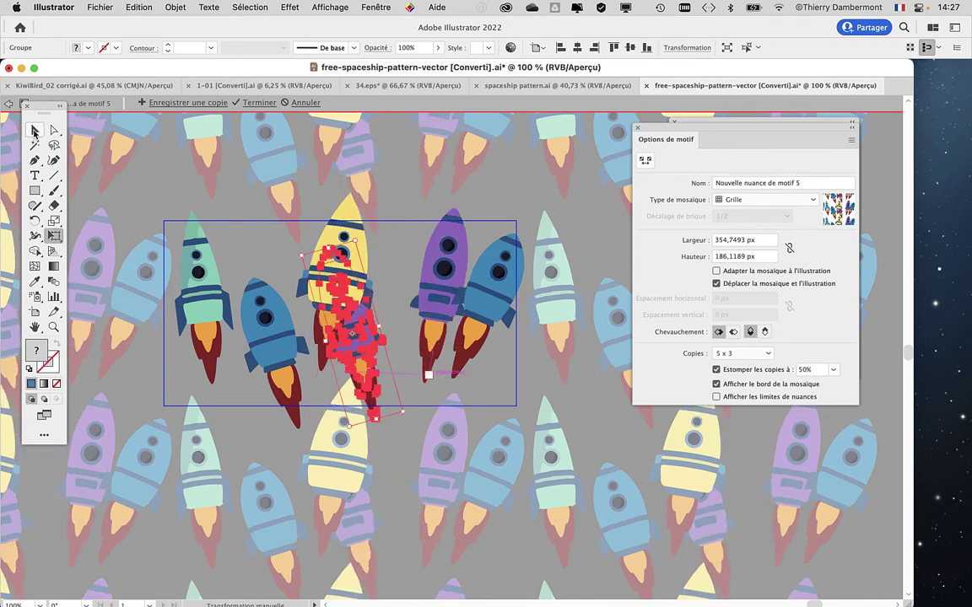
{"action": "left_click", "coordinate": [34, 131]}
{"action": "left_click", "coordinate": [381, 375]}
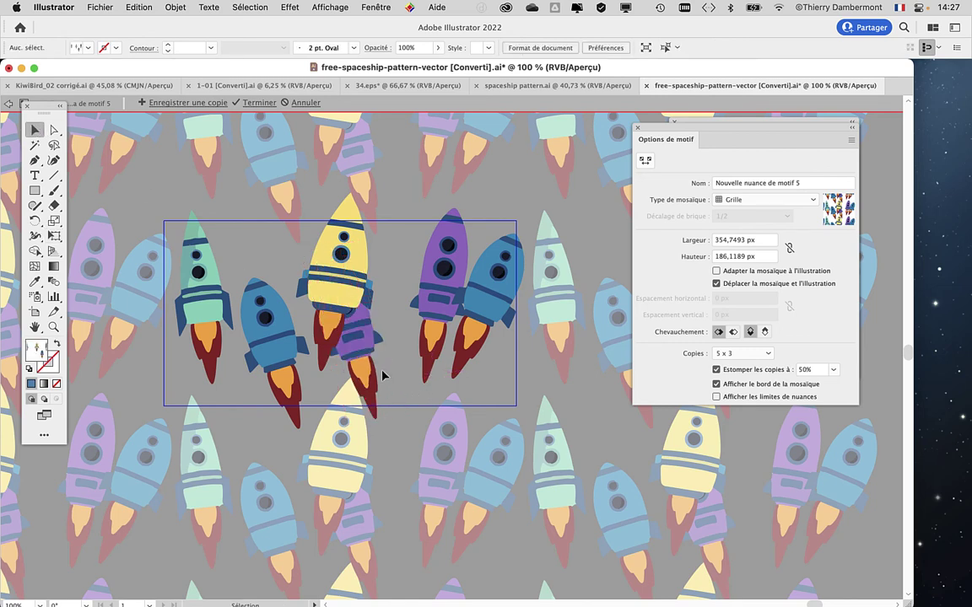
{"action": "left_click_drag", "start_coordinate": [381, 376], "coordinate": [411, 415]}
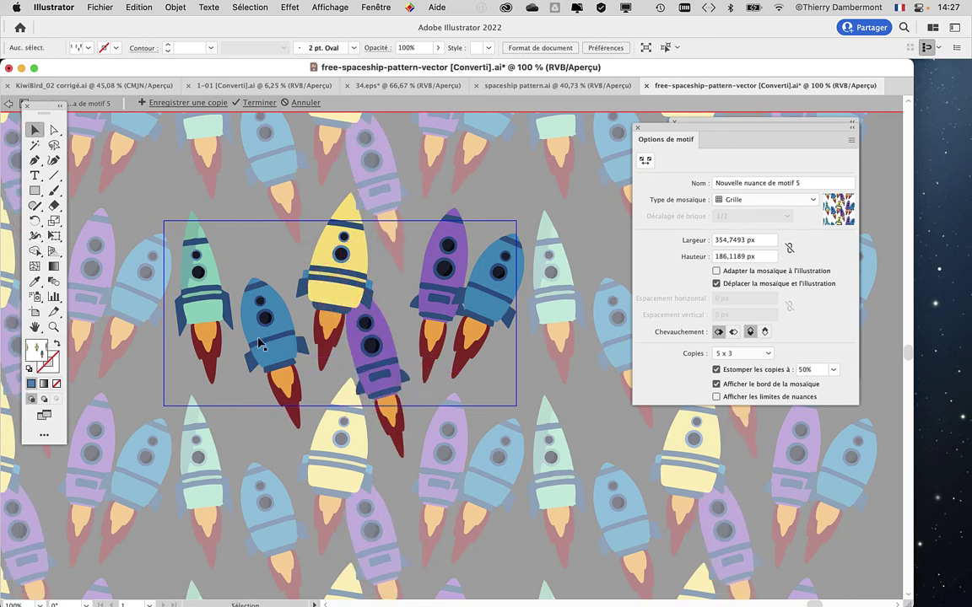
{"action": "left_click", "coordinate": [10, 103]}
Step: Draw a large rectangle filled with New Pattern Swatch 5 and zoom in to inspect the fill
{"action": "key", "text": "super+minus"}
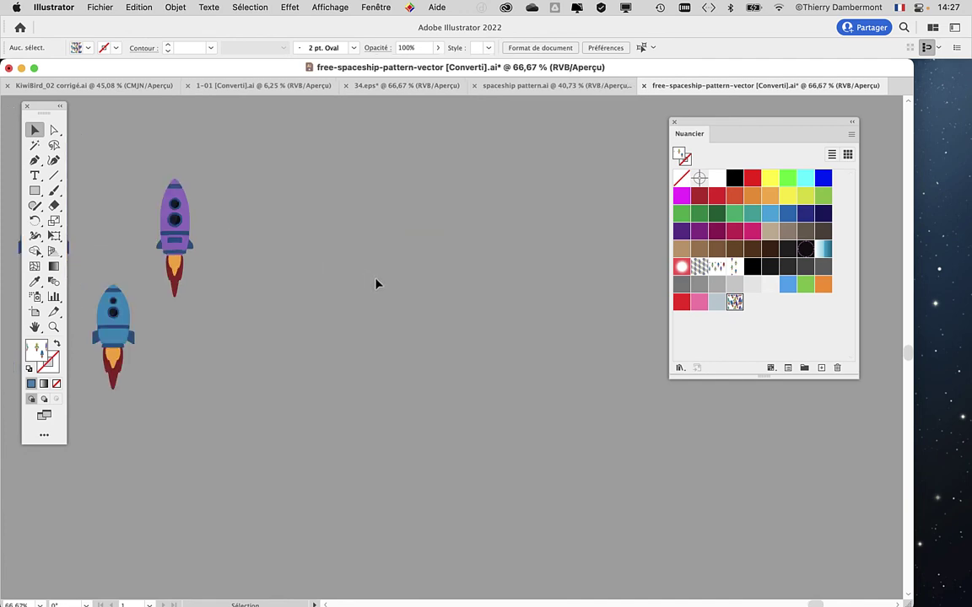
{"action": "key", "text": "super+minus"}
{"action": "left_click", "coordinate": [35, 191]}
{"action": "left_click_drag", "start_coordinate": [312, 139], "coordinate": [833, 555]}
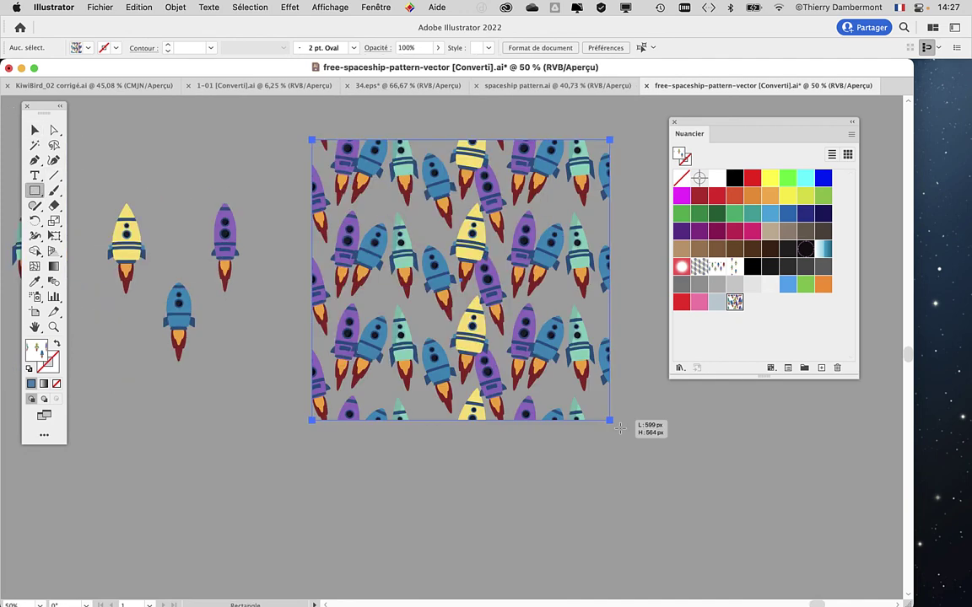
{"action": "scroll", "coordinate": [523, 338], "scroll_direction": "right", "scroll_amount": 5}
{"action": "key", "text": "super+plus"}
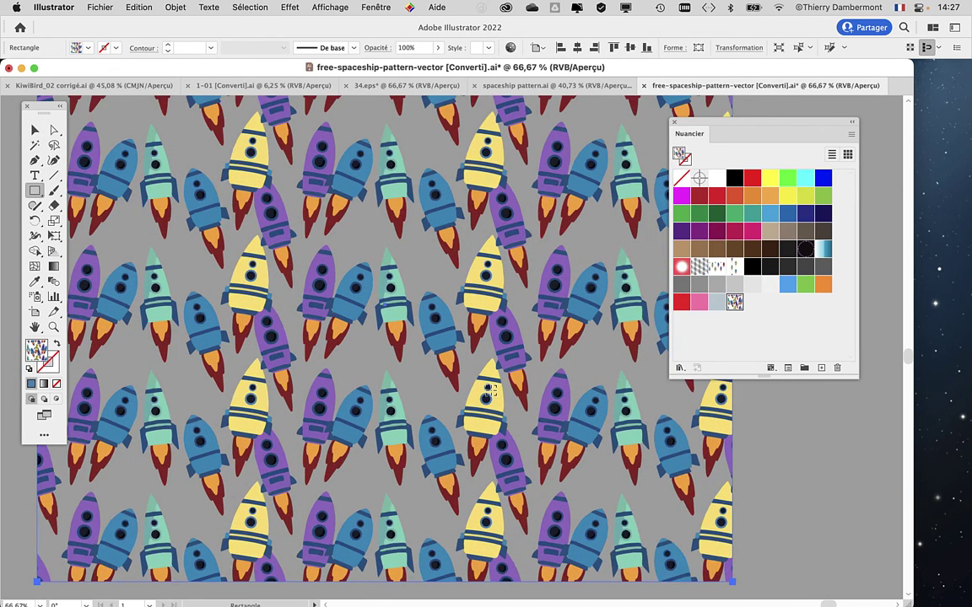
{"action": "key", "text": "super+plus"}
{"action": "key", "text": "super+minus"}
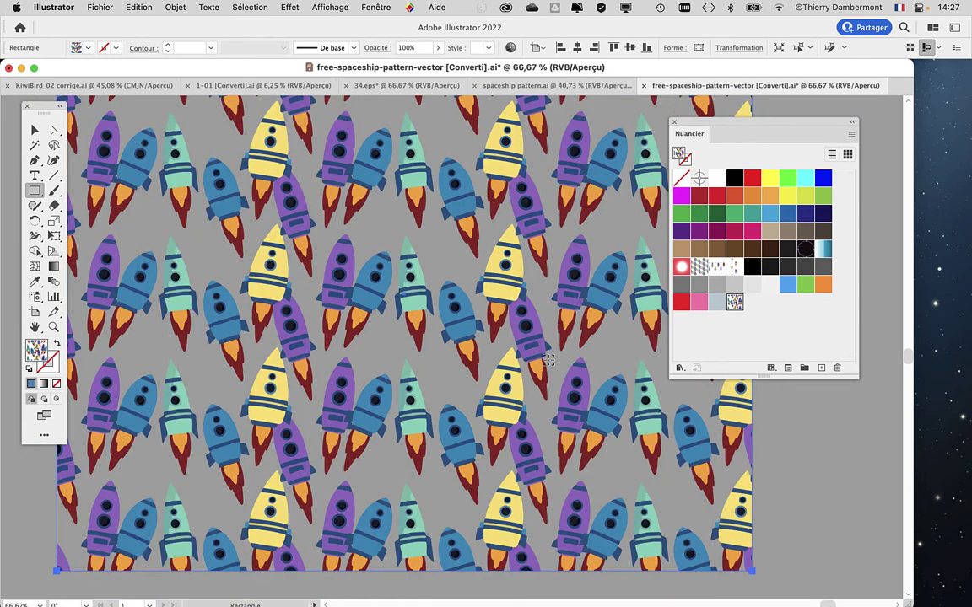
{"action": "key", "text": "super+minus"}
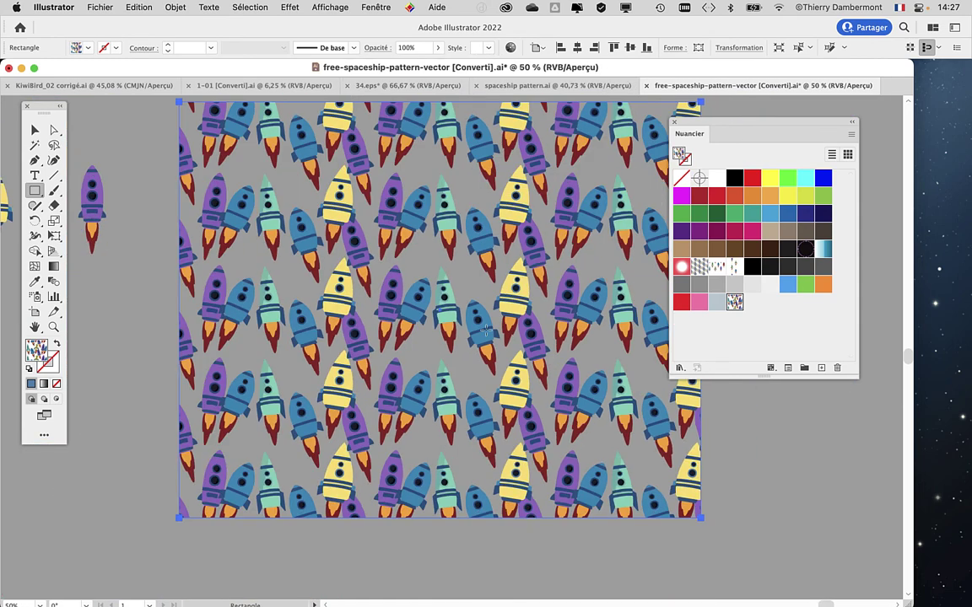
Step: Save as 'free-spaceship-pattern-vector - 02 [Converti].ai' with the default Illustrator options
{"action": "left_click", "coordinate": [95, 8]}
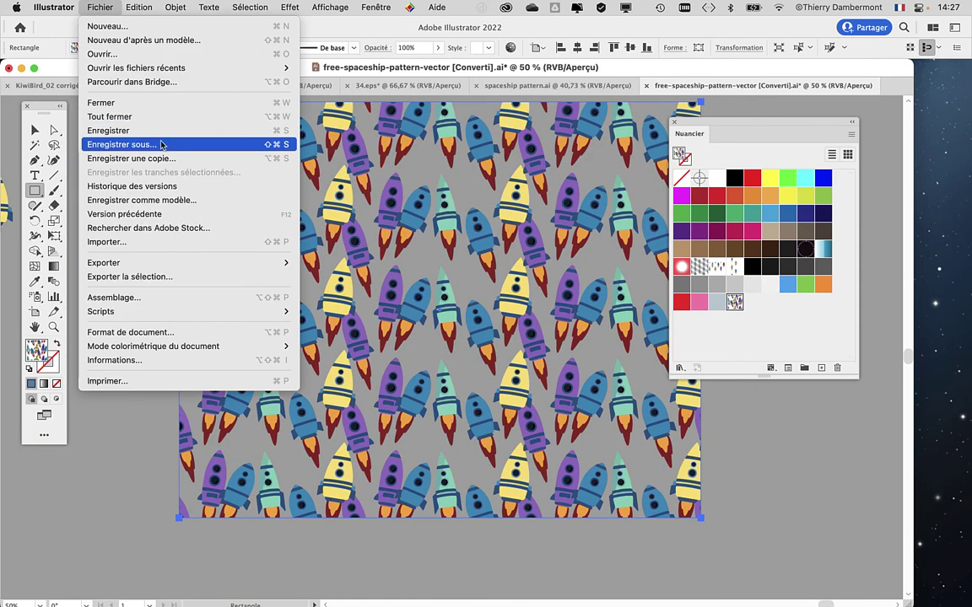
{"action": "left_click", "coordinate": [162, 150]}
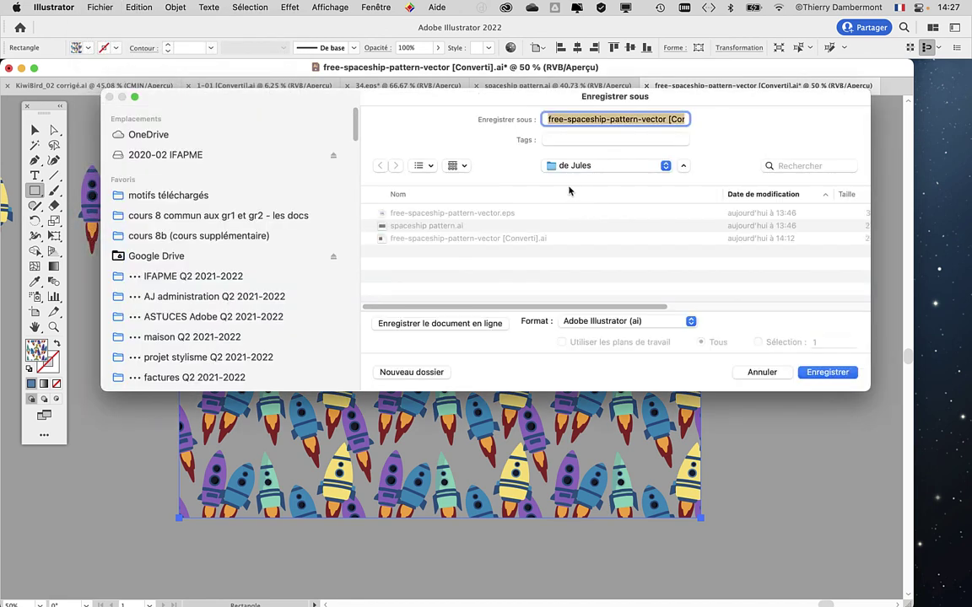
{"action": "left_click", "coordinate": [660, 119]}
{"action": "type", "text": "-"}
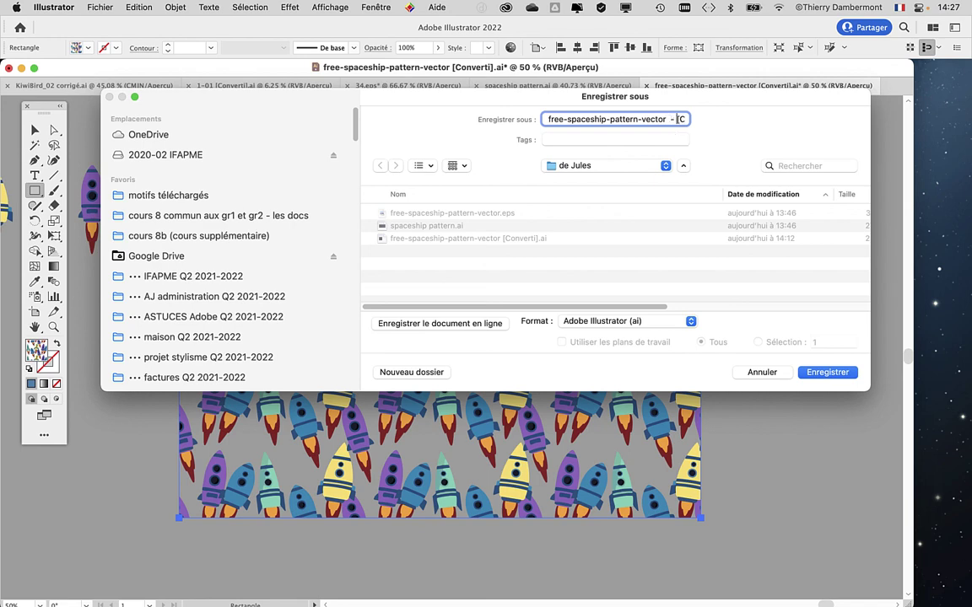
{"action": "type", "text": "02"}
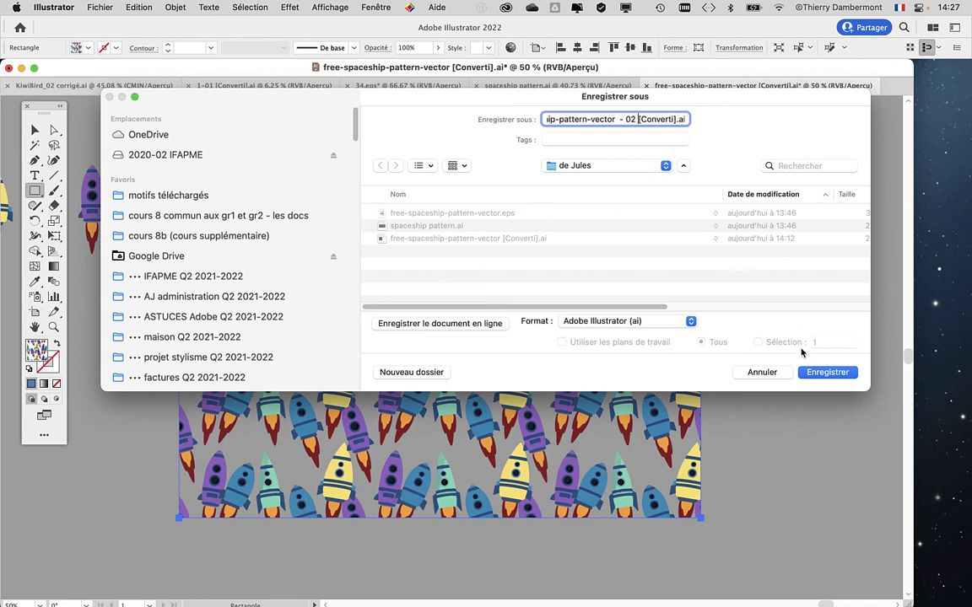
{"action": "left_click", "coordinate": [828, 376]}
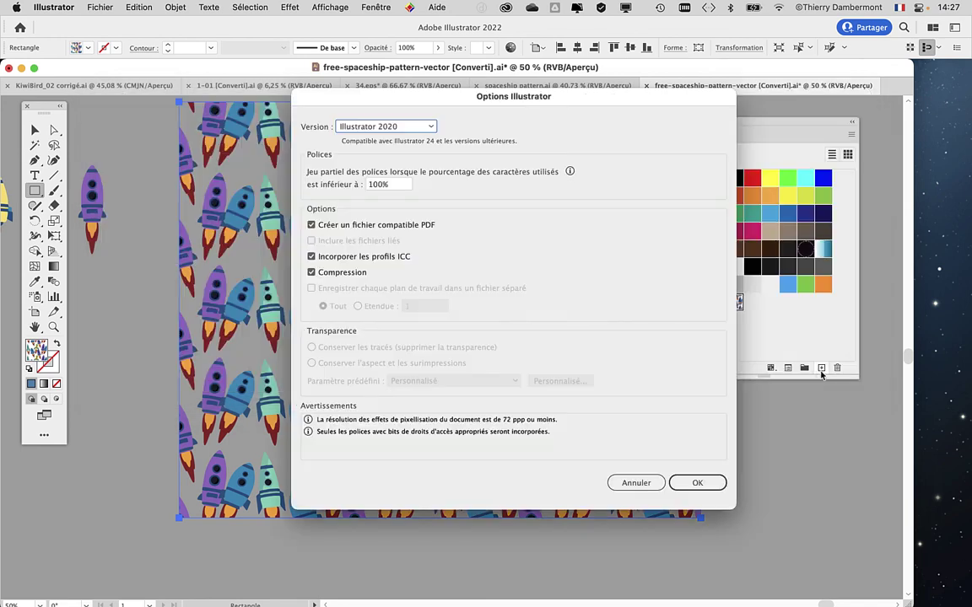
{"action": "left_click", "coordinate": [707, 478]}
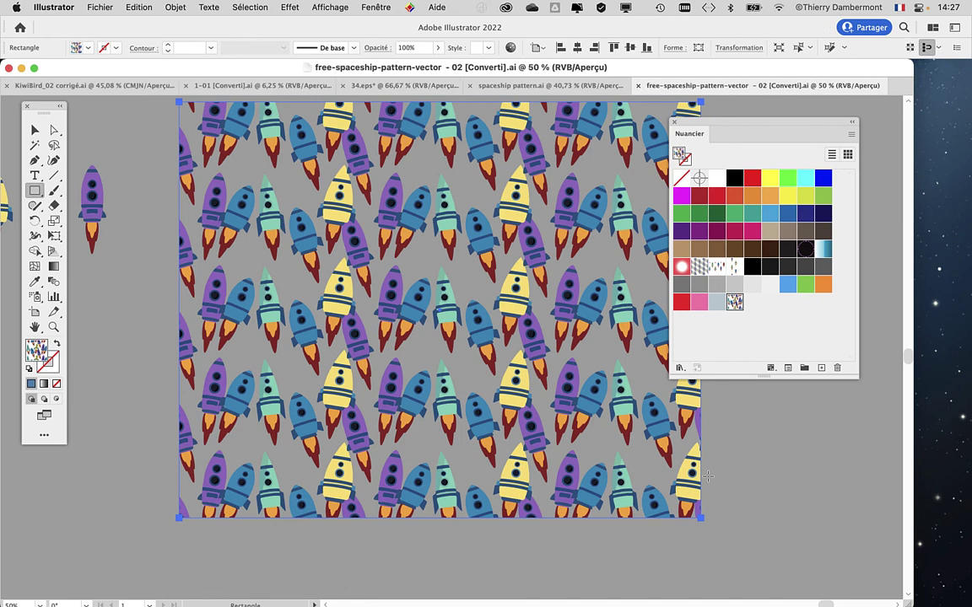